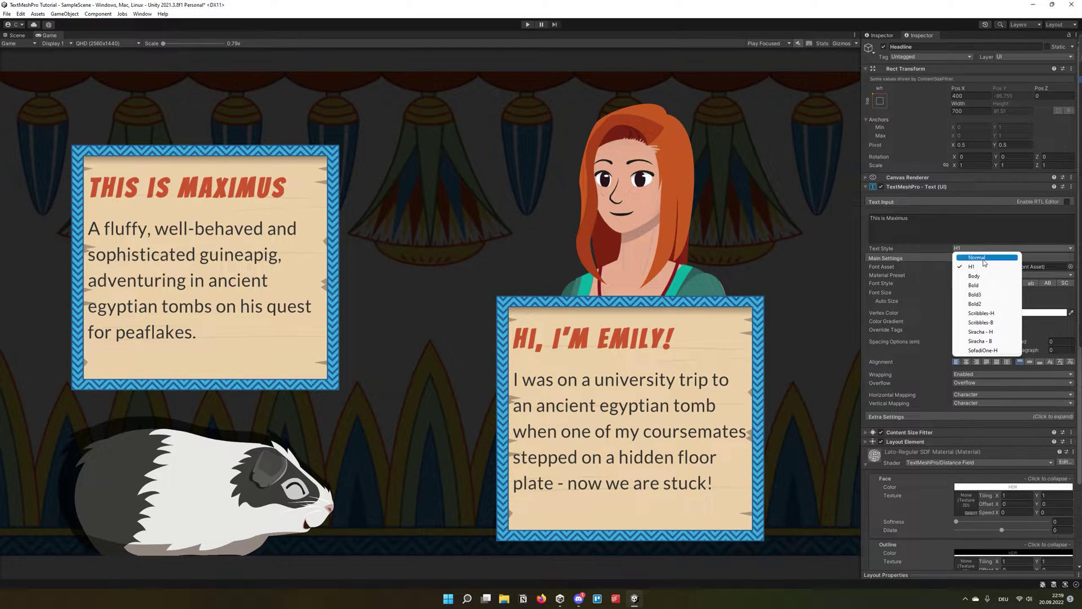
- Try the Scribbles-H, Siracha - H and SofadiOne-H styles on the headlines, then return them to H1
click(979, 312)
click(1008, 248)
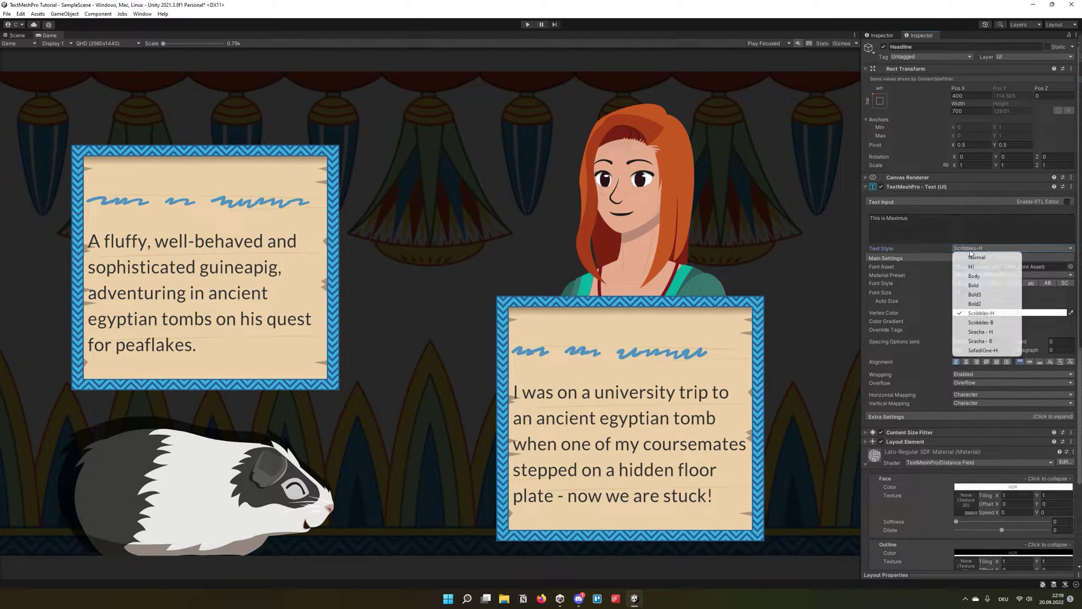
click(987, 326)
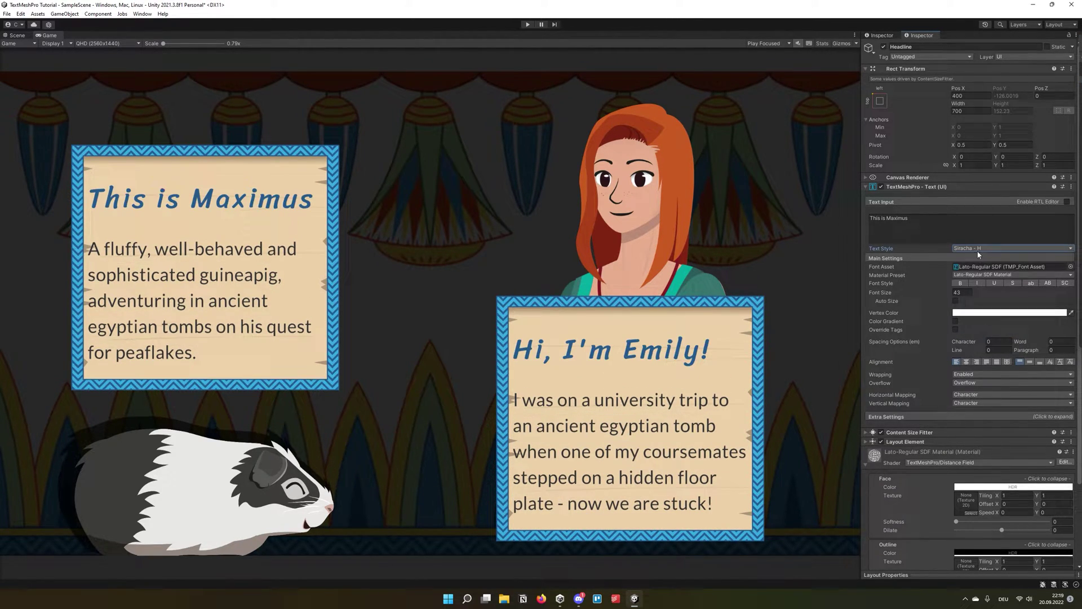
click(979, 250)
click(992, 345)
click(992, 248)
click(984, 268)
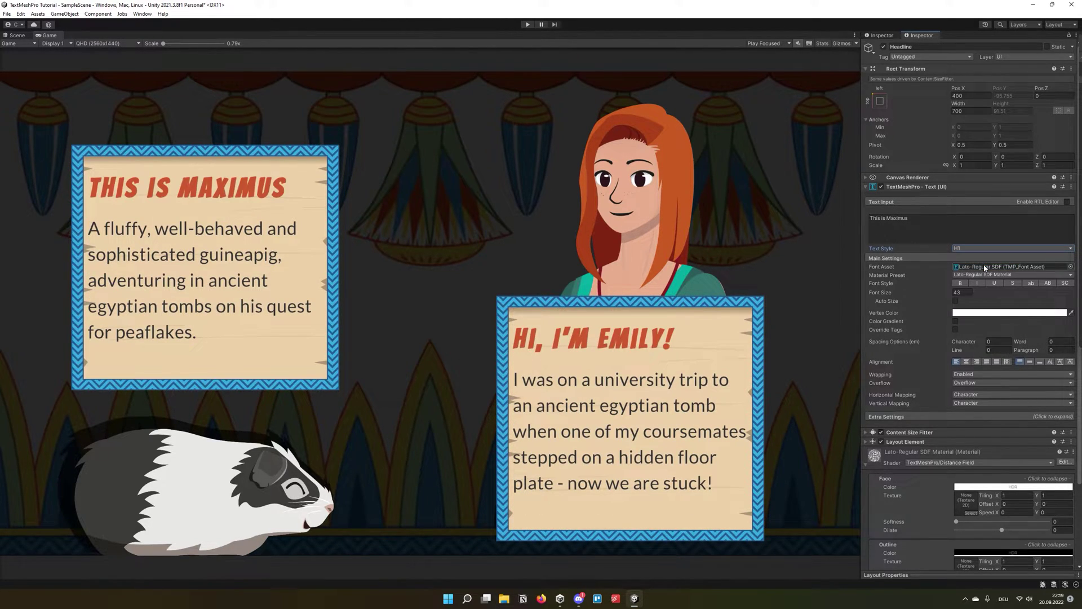
- Try the Siracha - B and Scribbles-B styles on the body text, then return it to Body
click(992, 248)
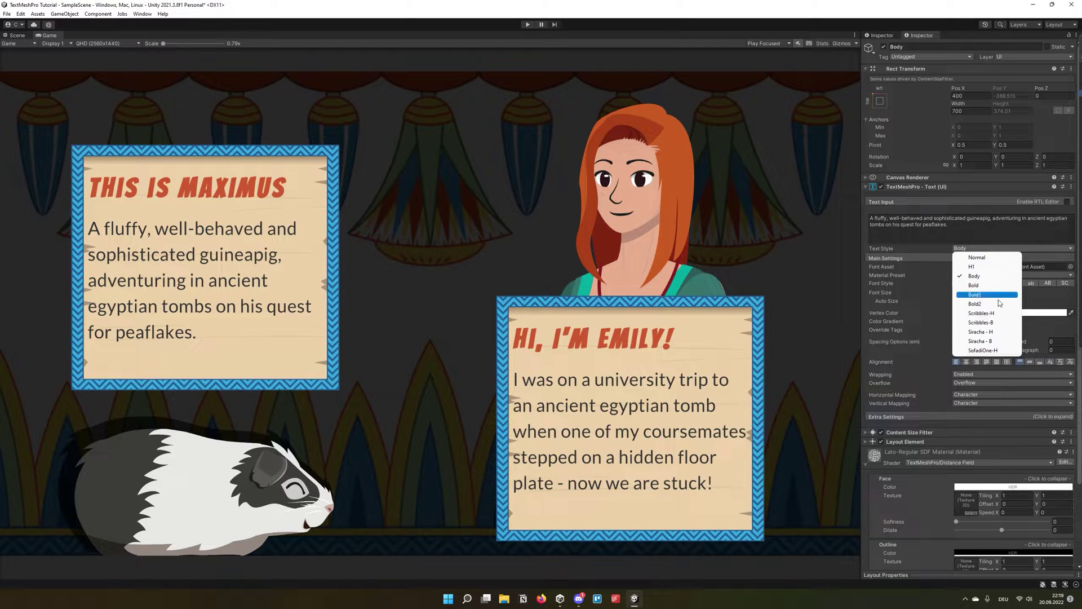
click(980, 340)
click(983, 249)
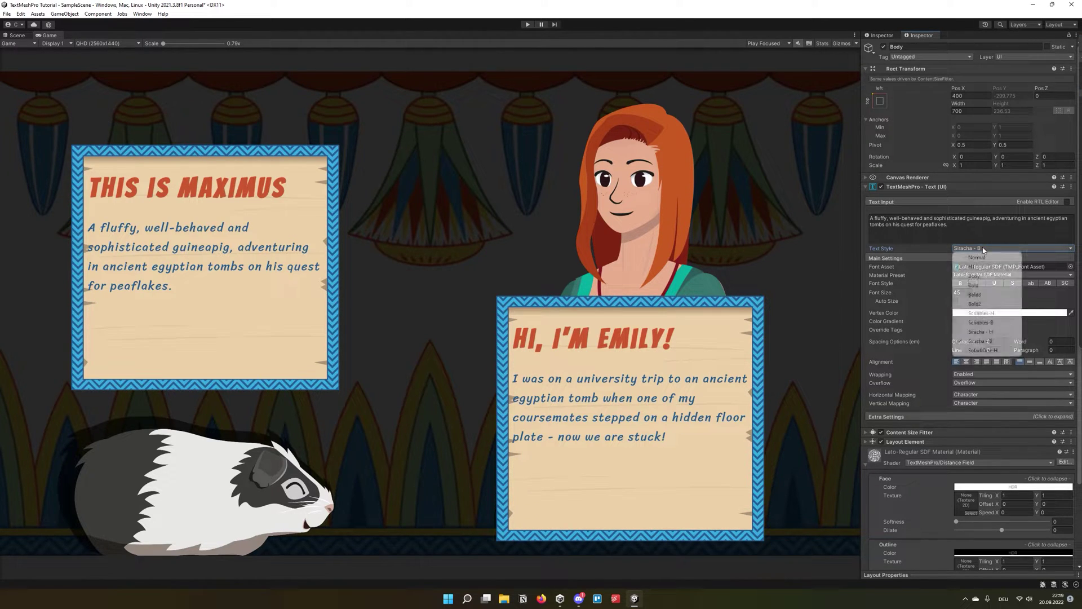
click(989, 323)
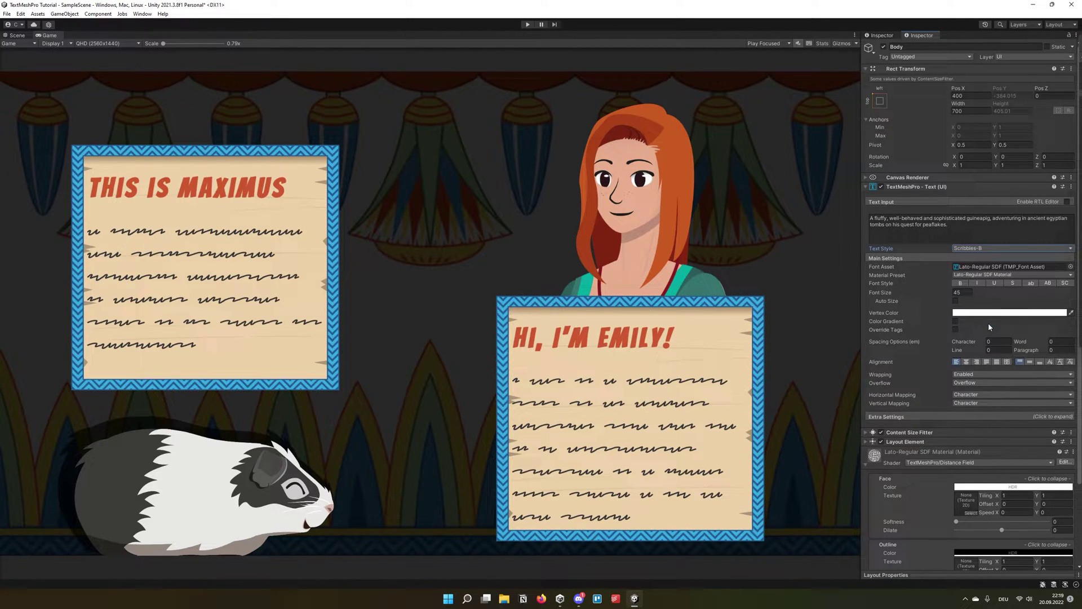
click(985, 249)
click(987, 277)
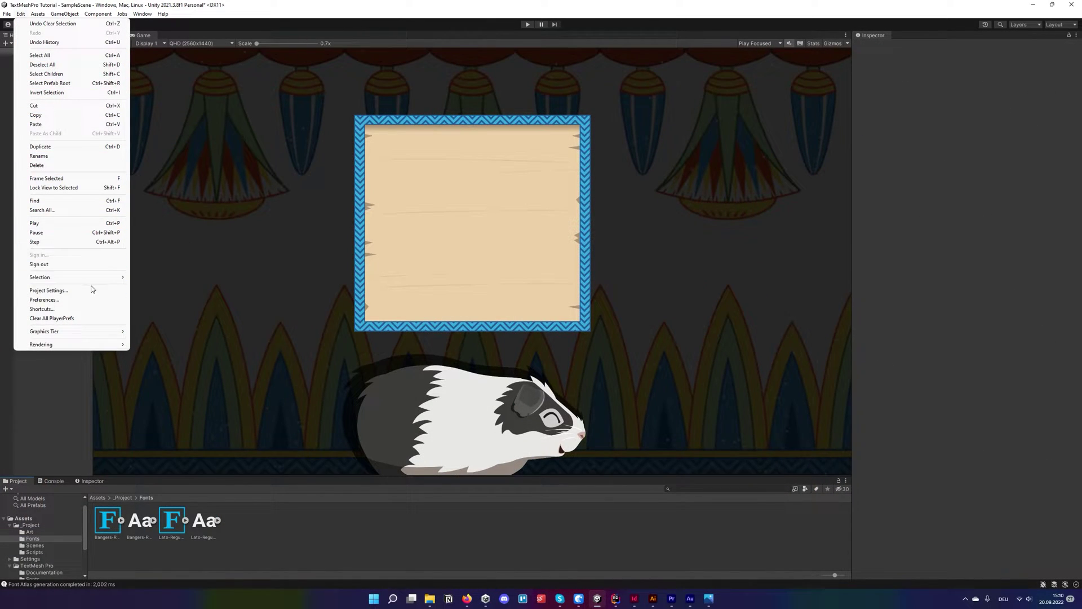
- Make Lato-Regular SDF the default font asset in the TextMesh Pro settings
click(91, 290)
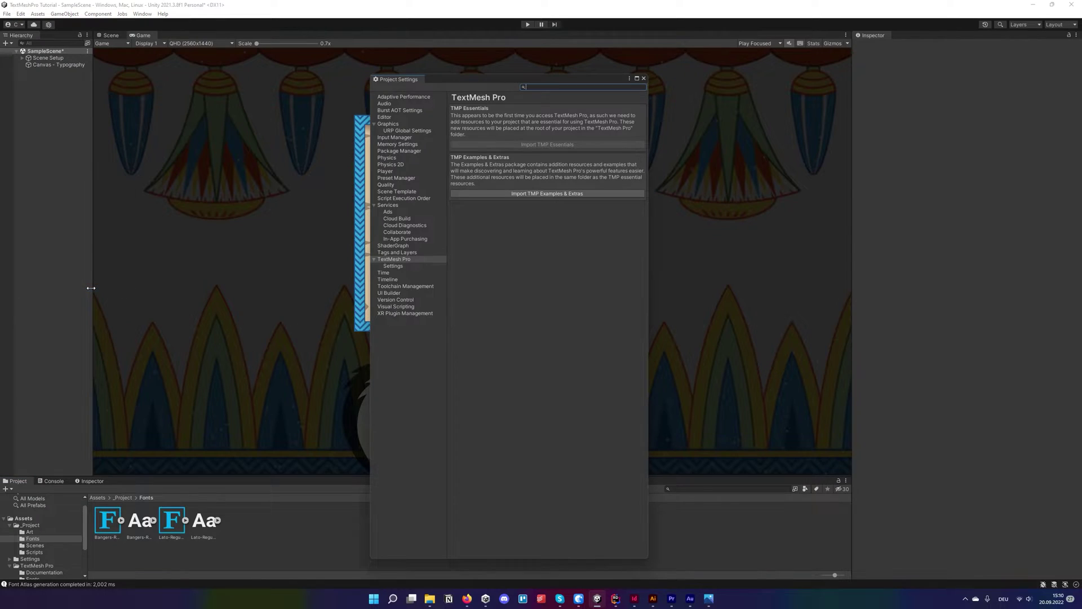
click(530, 144)
click(394, 267)
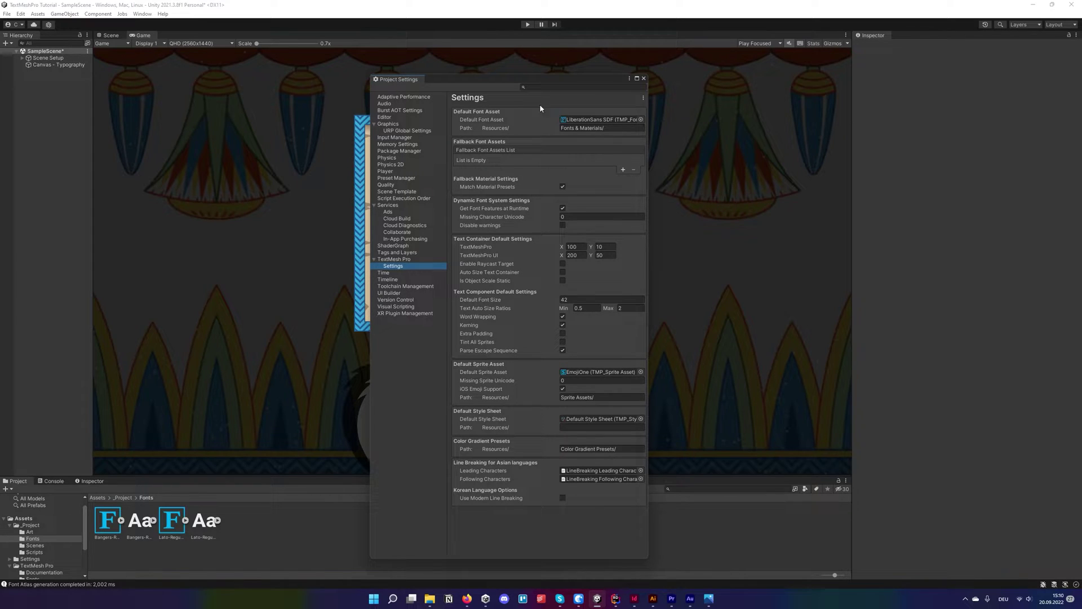
drag(180, 510, 597, 120)
- Set the default text container width to 120 and the default font size to 43
click(573, 247)
click(575, 301)
click(575, 299)
key(BackSpace)
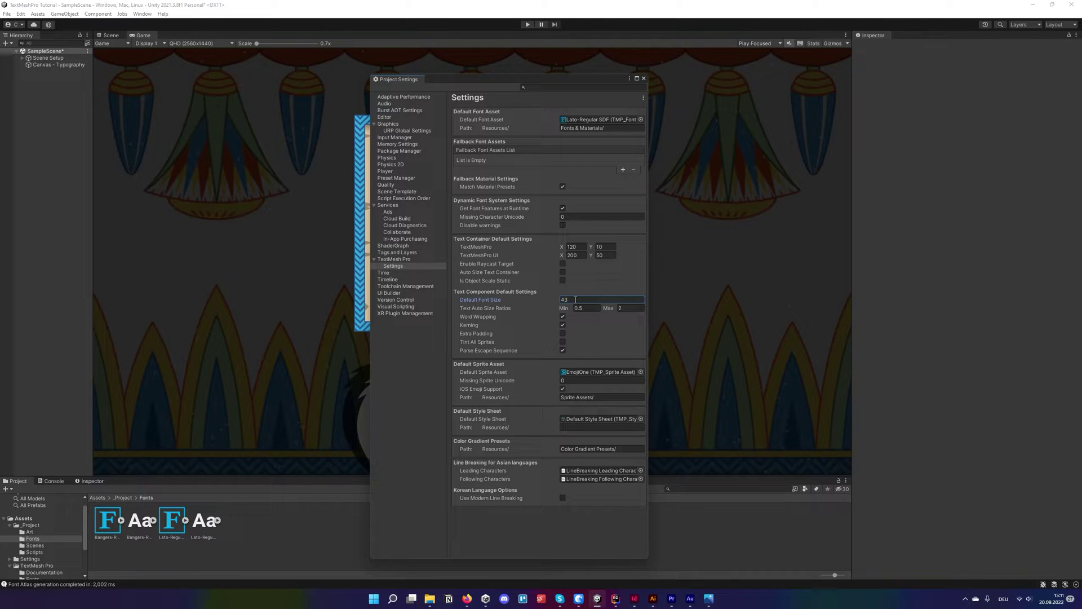
click(644, 67)
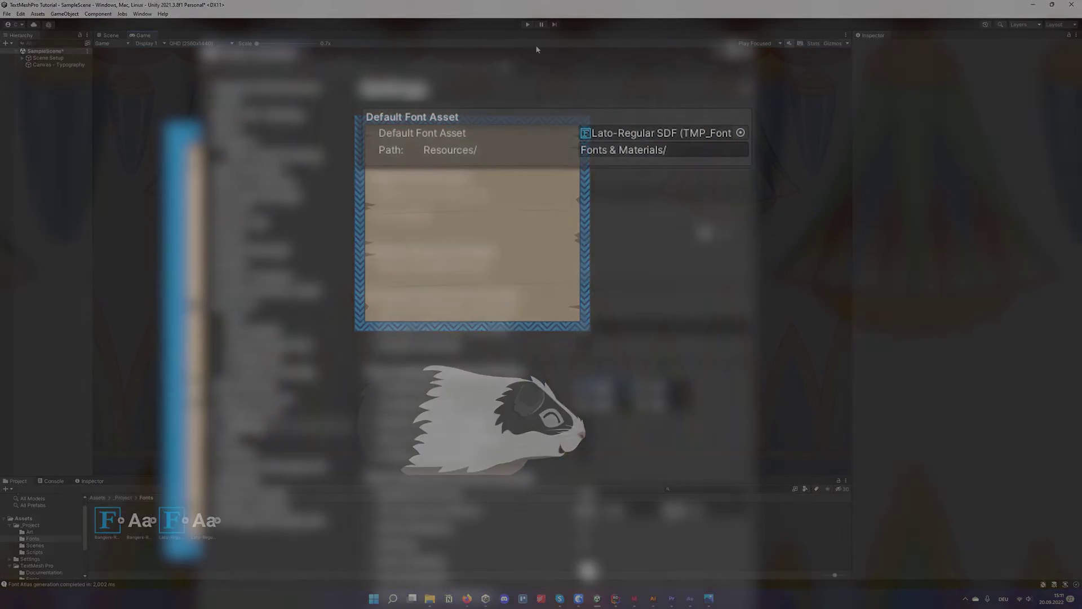
- Toggle bold on the headline and off again, then apply the H1 style
click(584, 424)
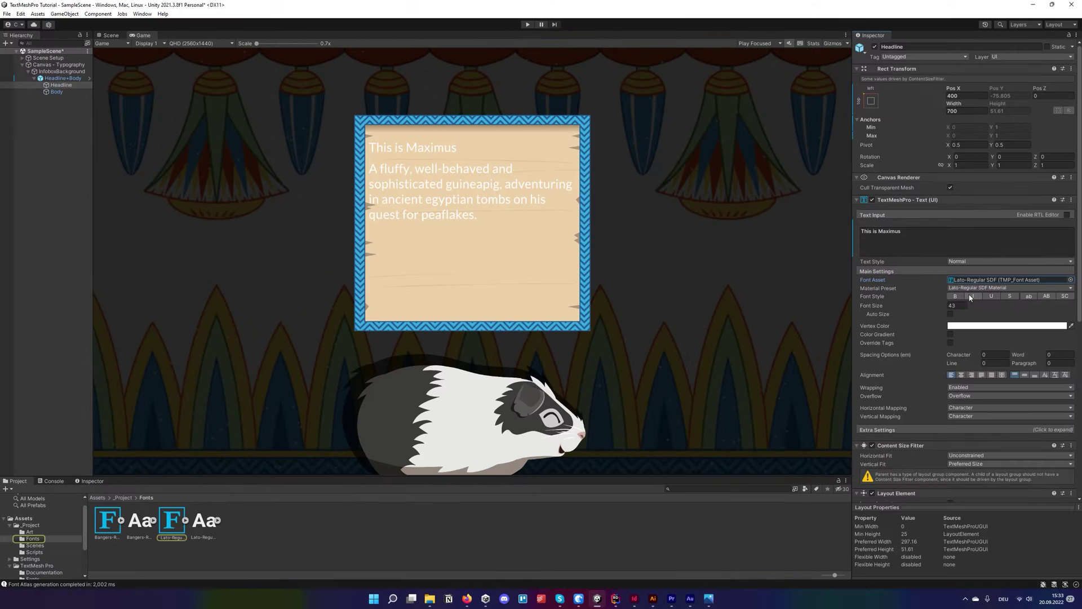
click(955, 296)
click(956, 296)
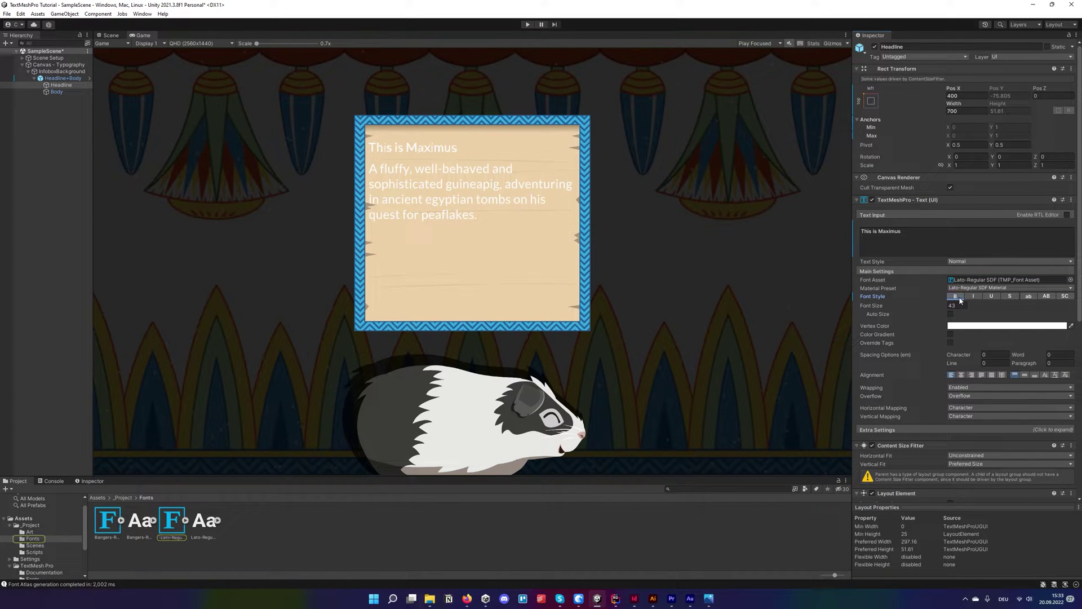
click(964, 263)
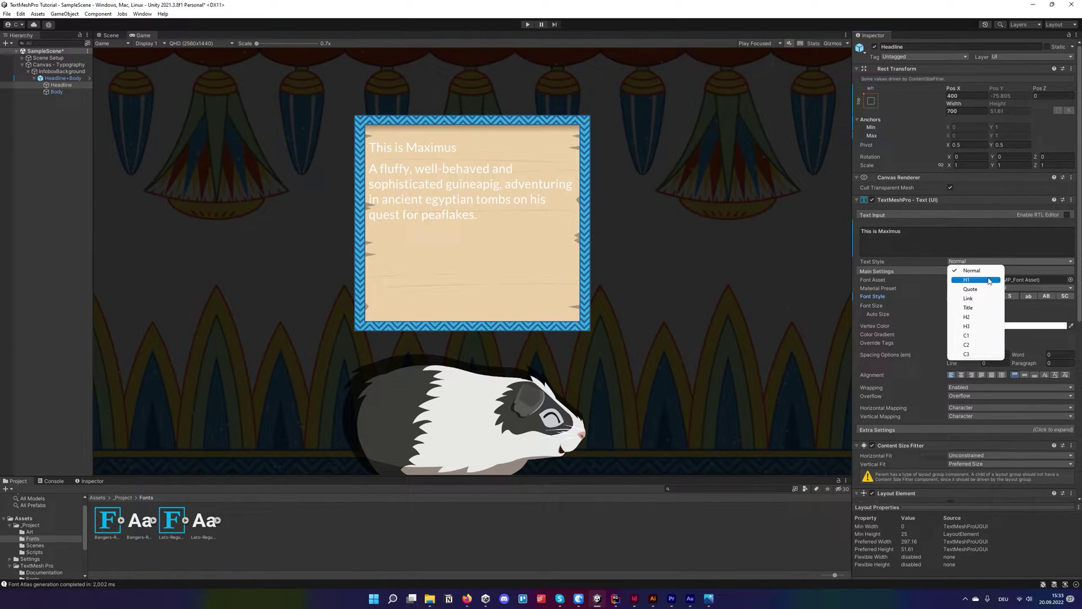
click(960, 244)
- Try the H2, H3, Quote, Link and Title styles on the headline
click(943, 196)
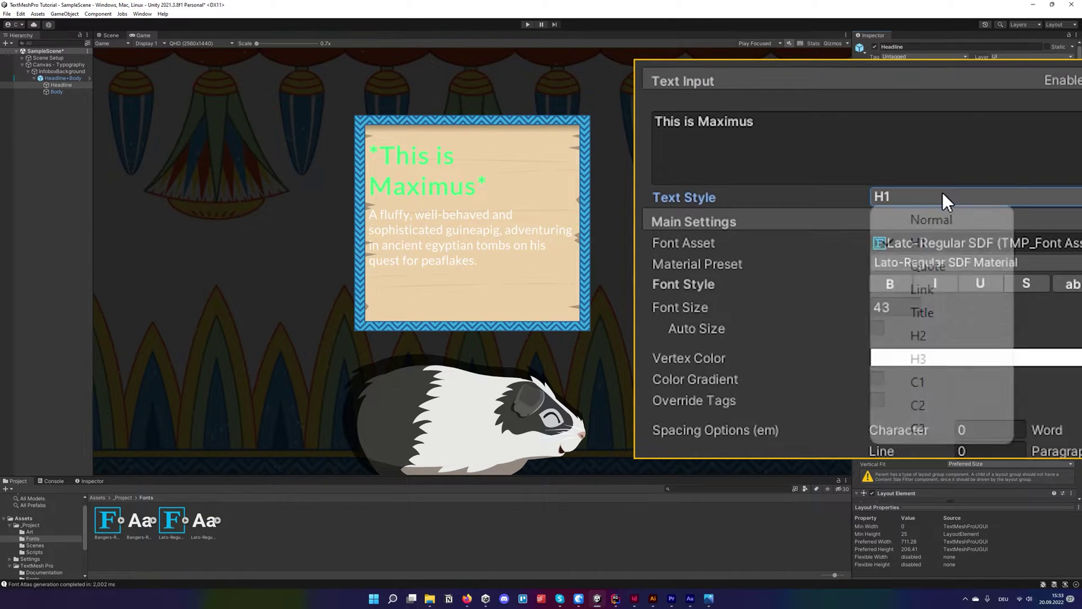
click(947, 336)
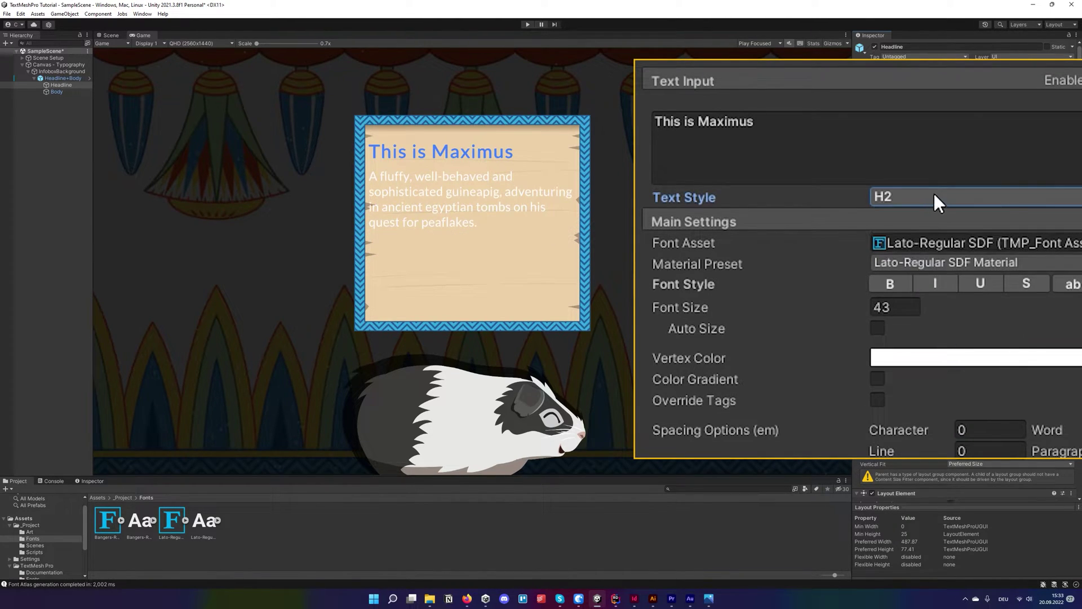
click(935, 195)
click(934, 359)
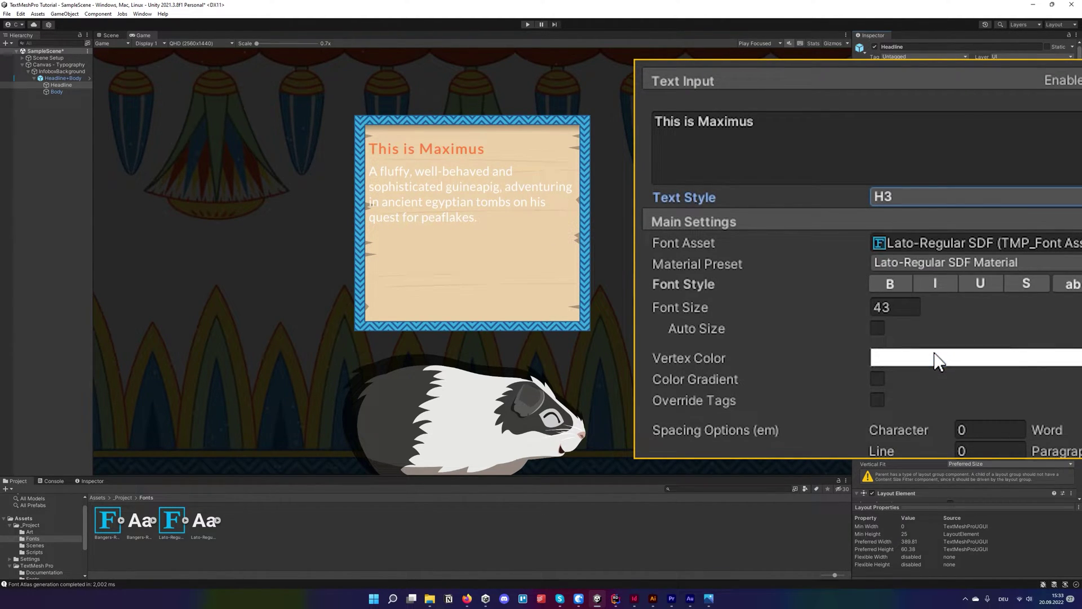
click(910, 197)
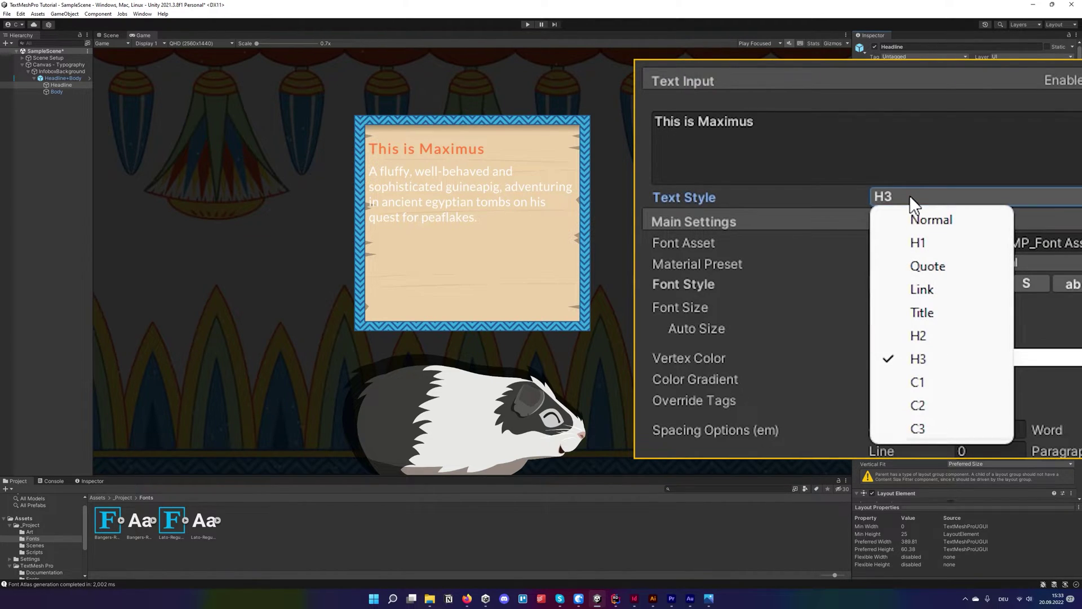
click(952, 270)
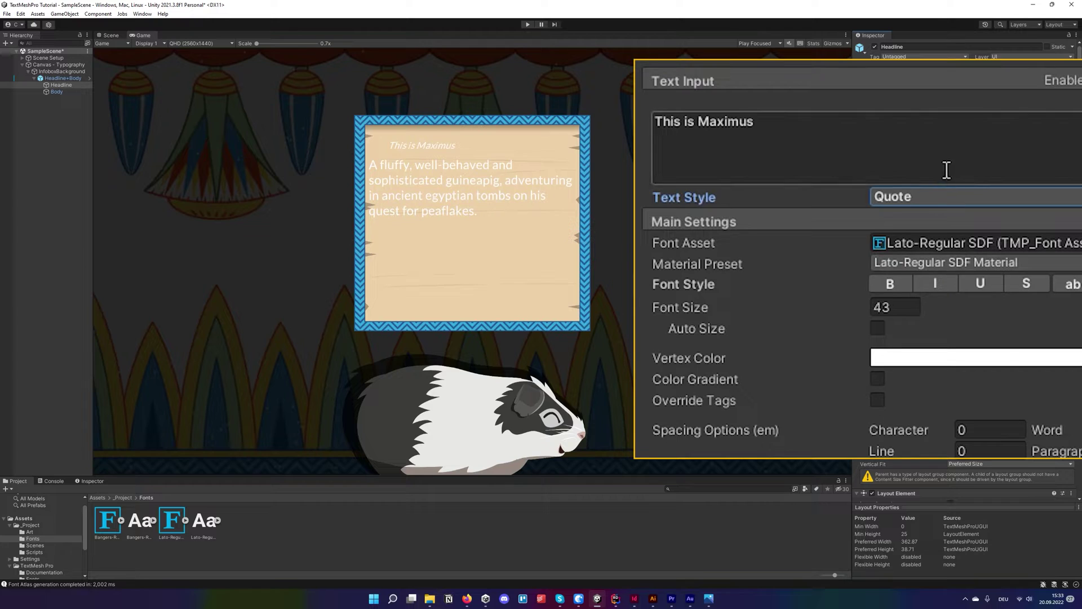
click(928, 197)
click(948, 288)
click(929, 197)
click(946, 314)
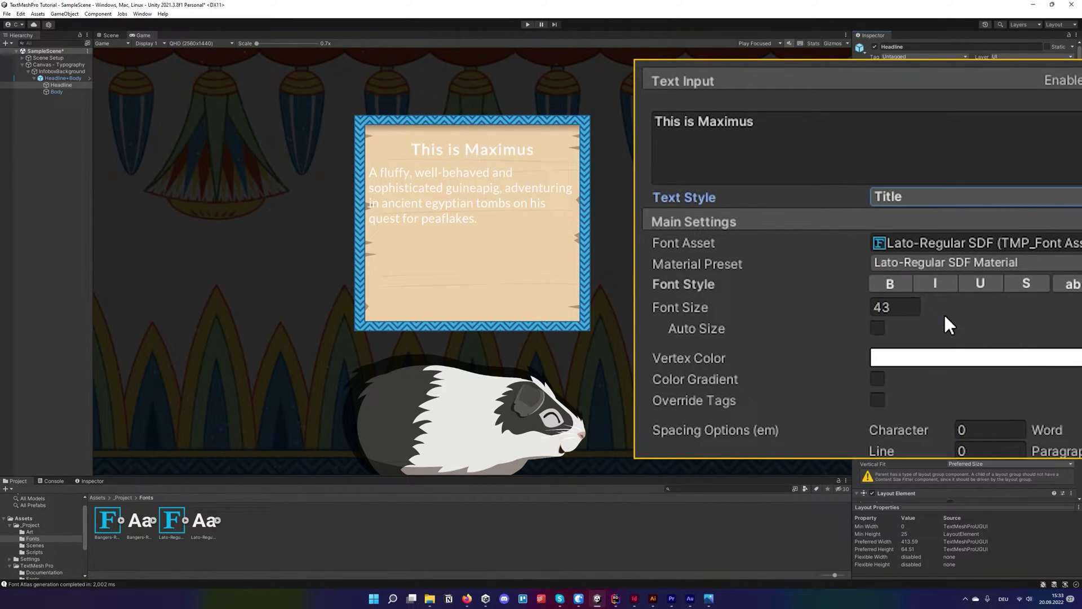
- Try the C1, C2 and C3 styles, then return the headline to H1
click(929, 197)
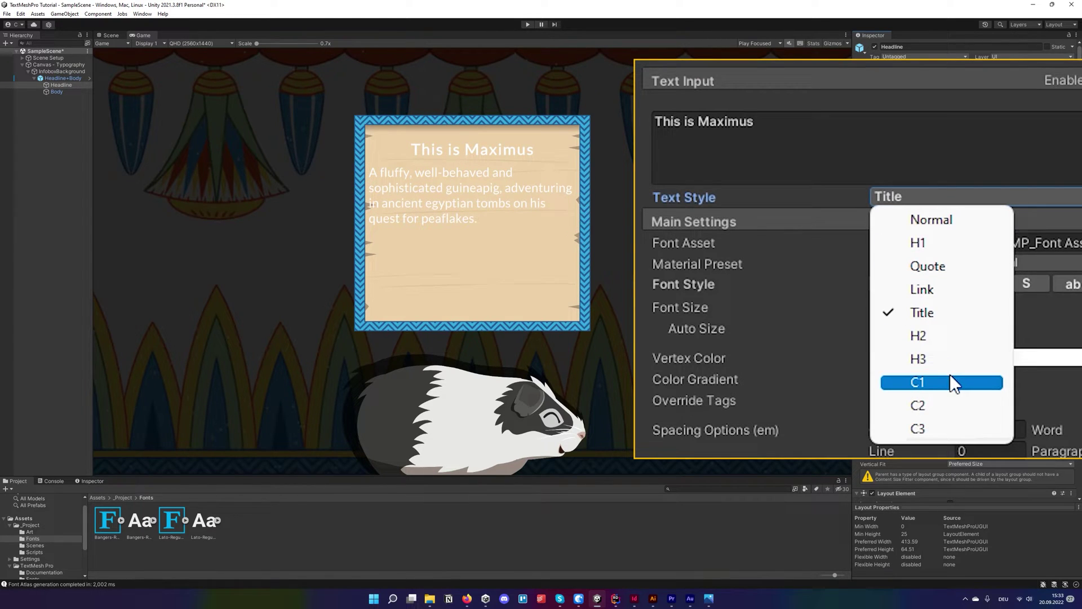
click(949, 376)
click(917, 194)
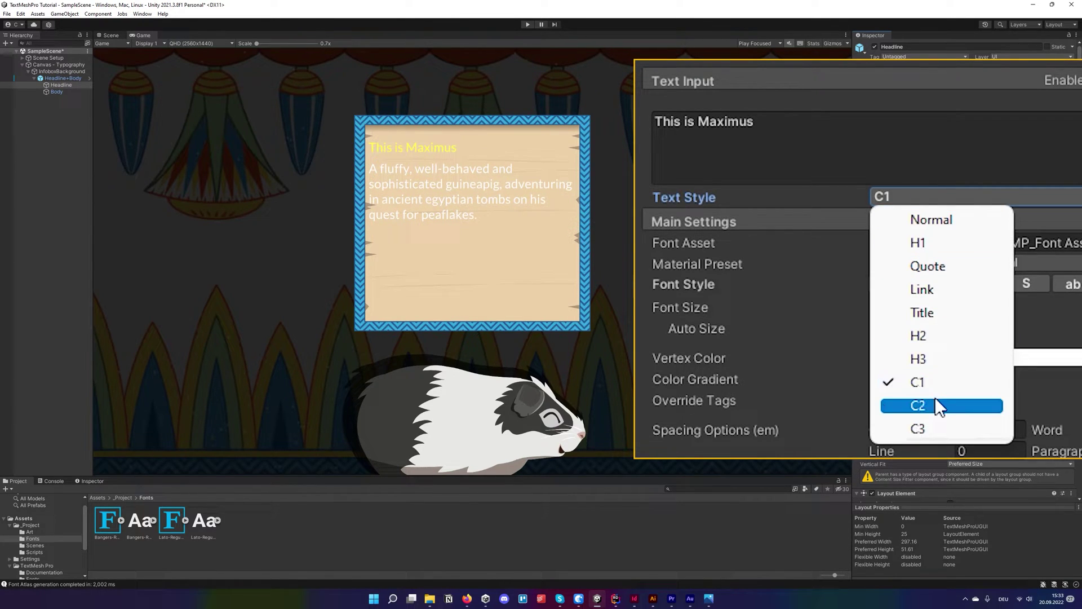
click(936, 402)
click(933, 198)
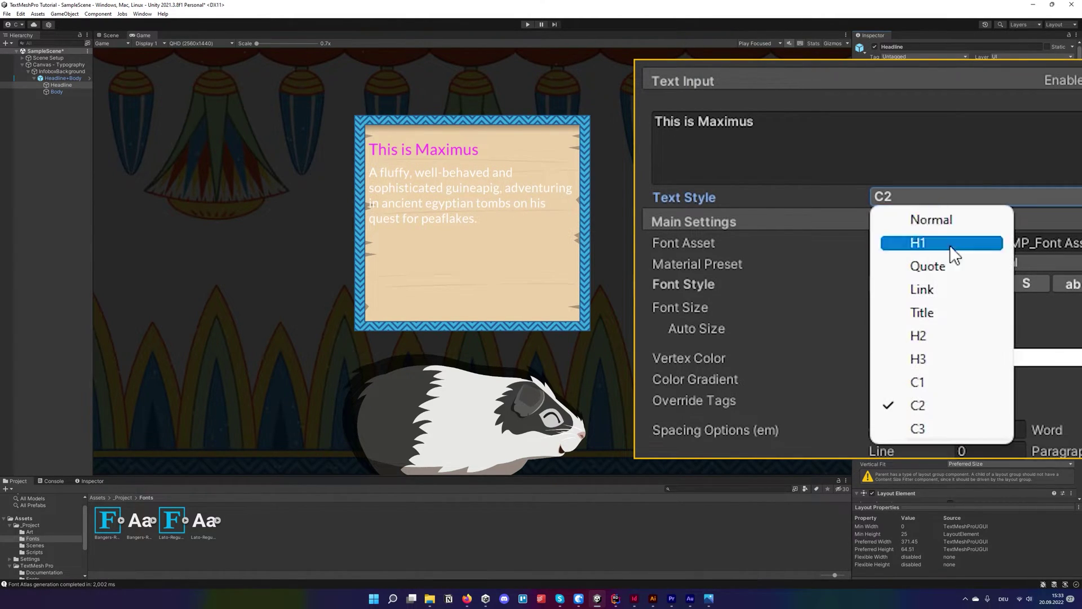
click(963, 428)
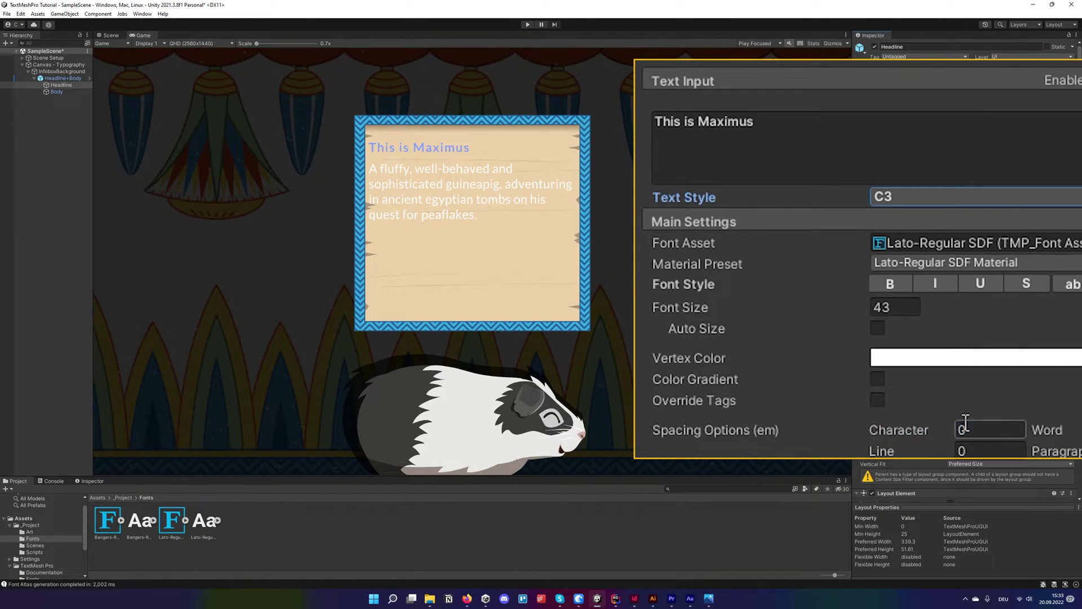
click(912, 196)
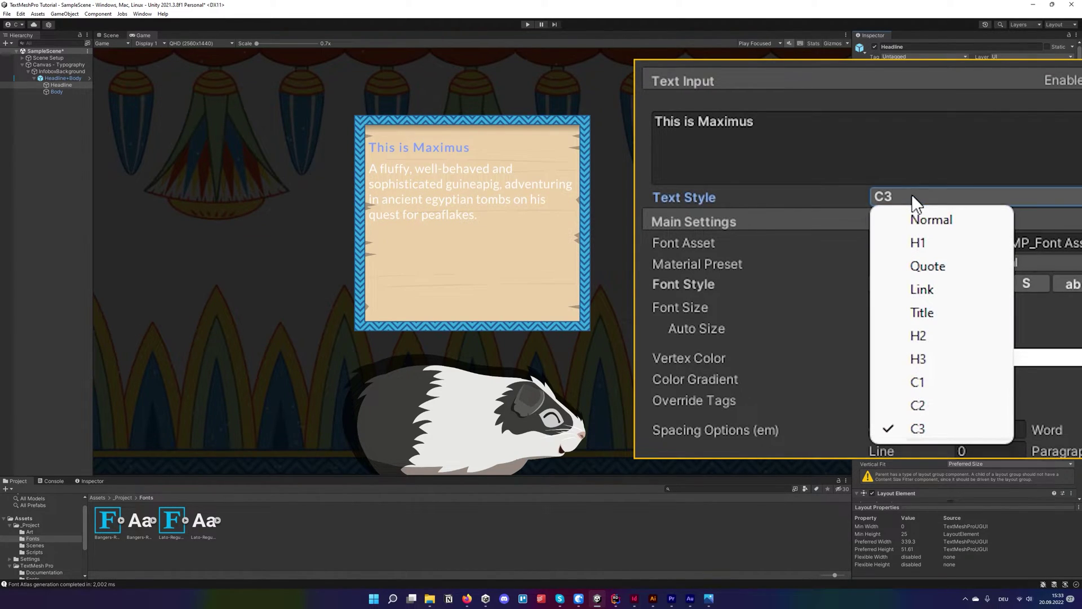
click(937, 241)
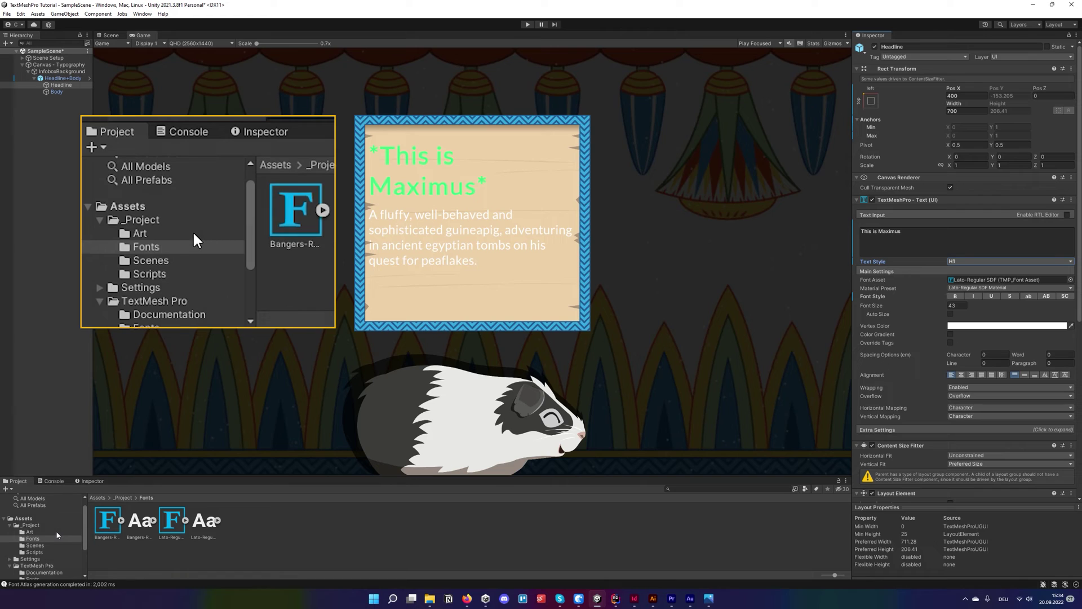
- Browse to TextMesh Pro > Style Sheets and select the Default Style Sheet to inspect its tags
scroll(56, 532, down, 4)
click(28, 515)
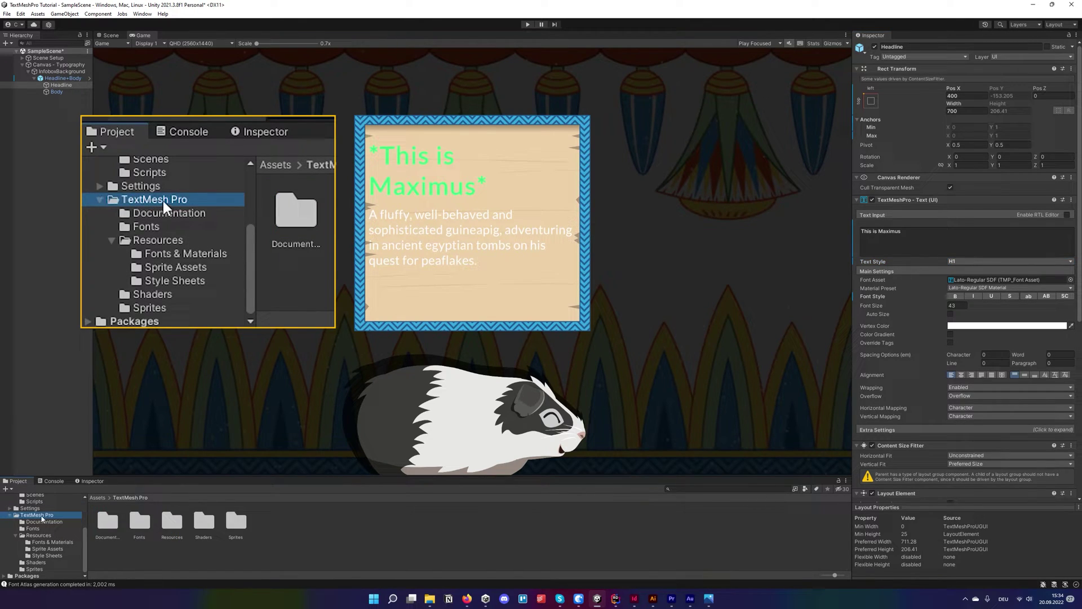
click(51, 555)
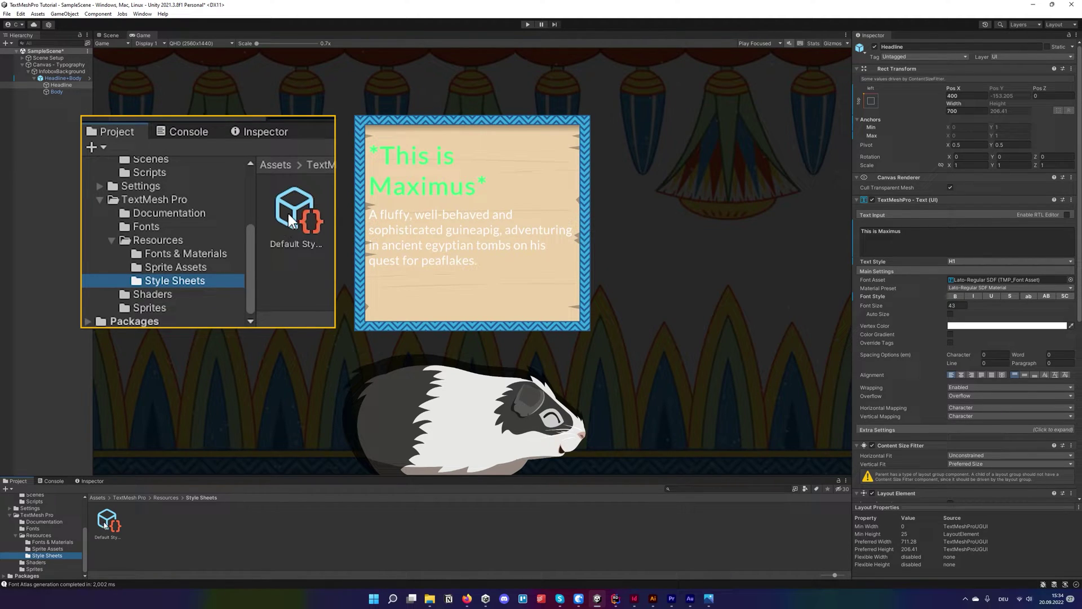
click(106, 523)
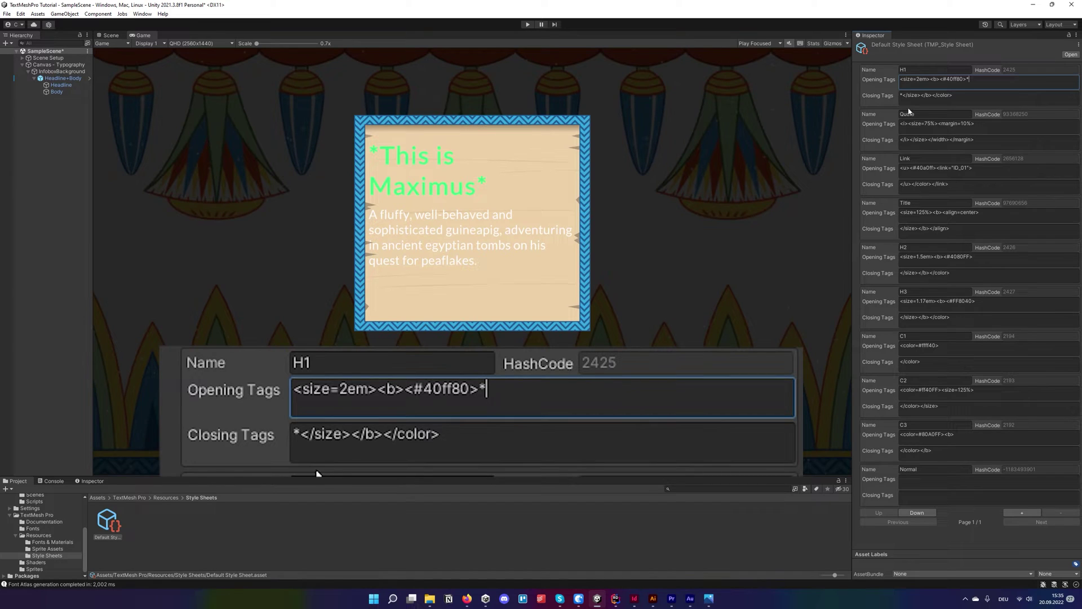
- Change the size in H1's opening tags to 1.5em
click(901, 85)
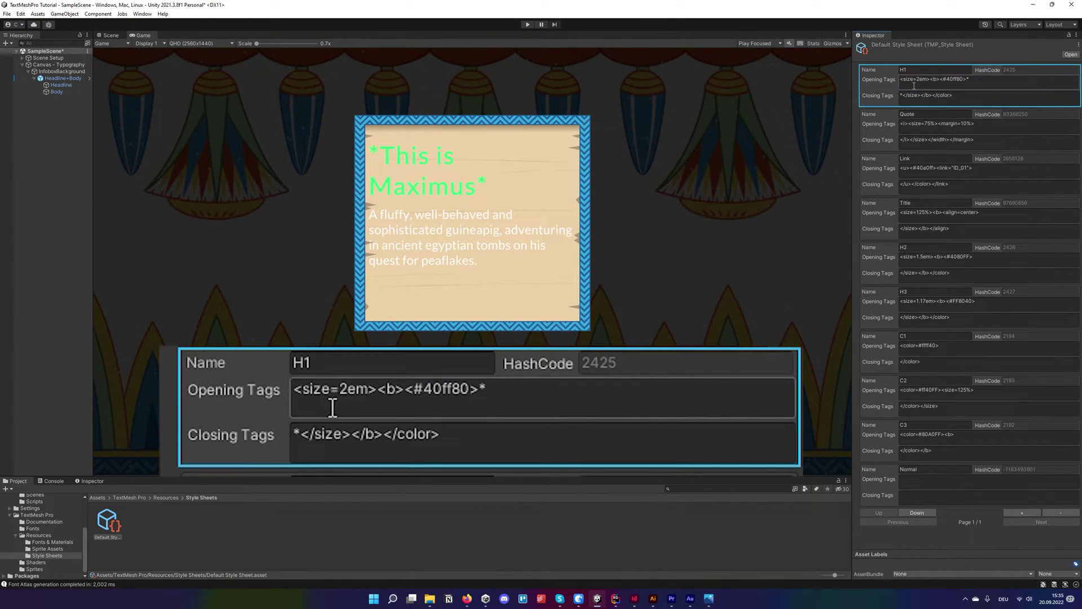
mouse_move(931, 81)
mouse_down()
mouse_move(966, 80)
mouse_move(938, 81)
mouse_up()
key(shift+Home)
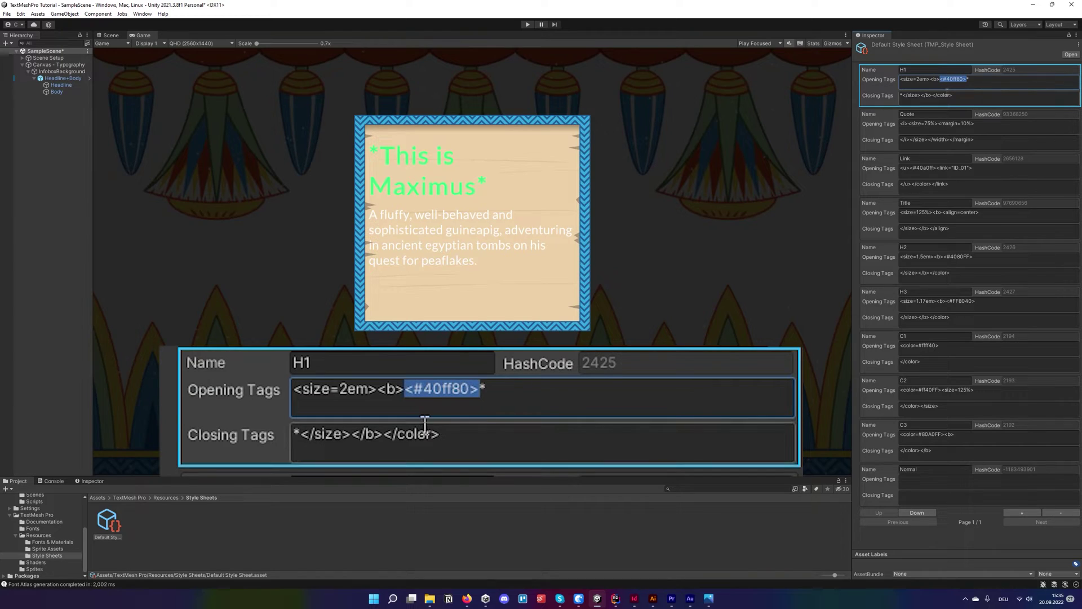
click(971, 85)
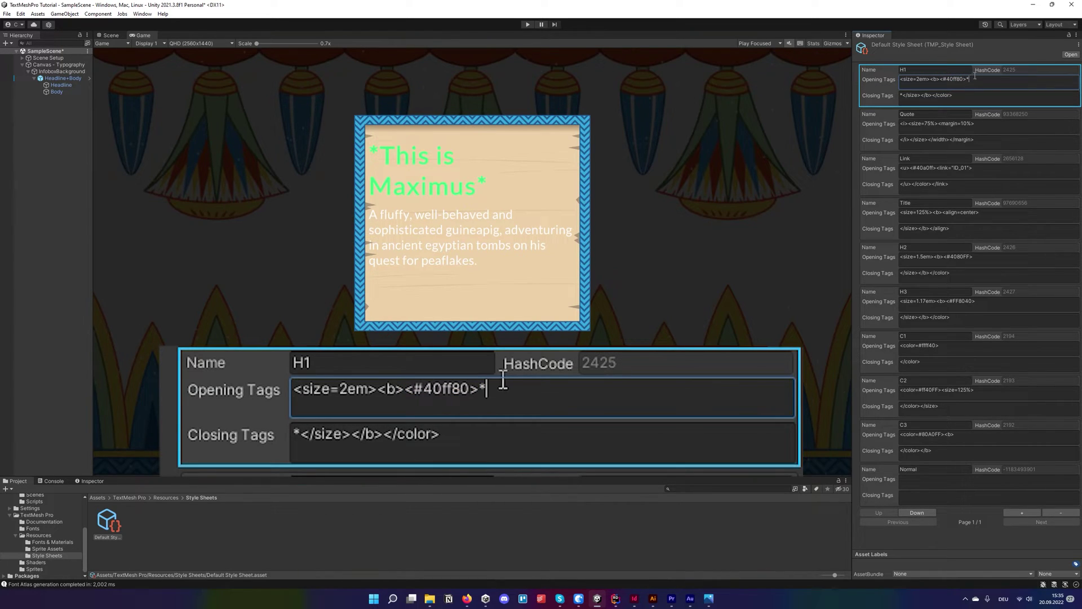
drag(972, 80, 967, 83)
click(976, 80)
drag(916, 82, 919, 82)
text(1.3)
key(BackSpace)
text(5)
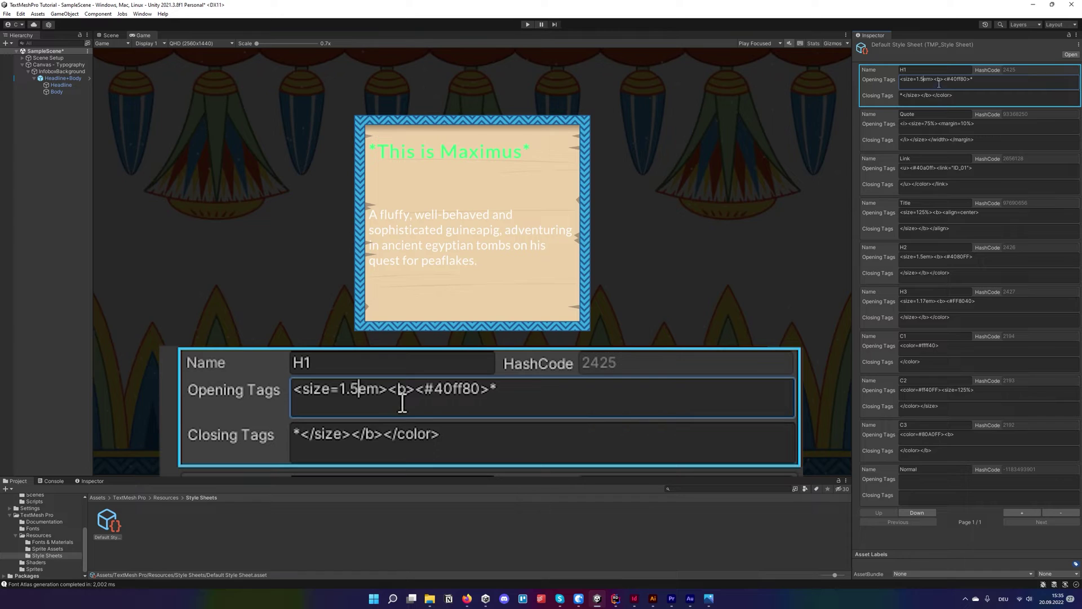
- Replace H1's colour with #CE592F and delete the asterisks from its opening and closing tags
key(End)
drag(967, 79, 951, 80)
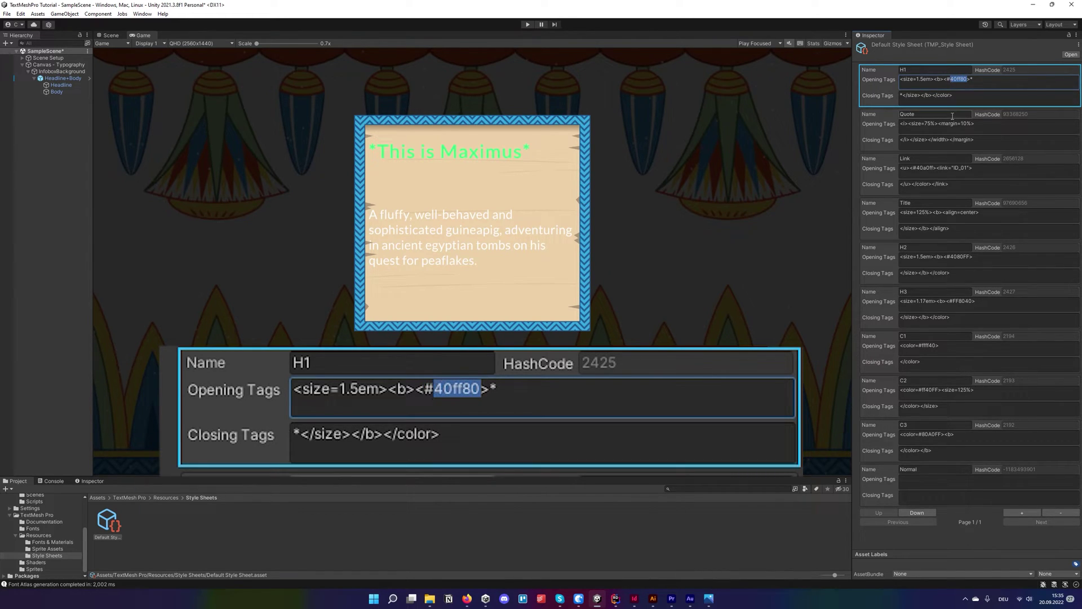
text(CE592F)
click(976, 80)
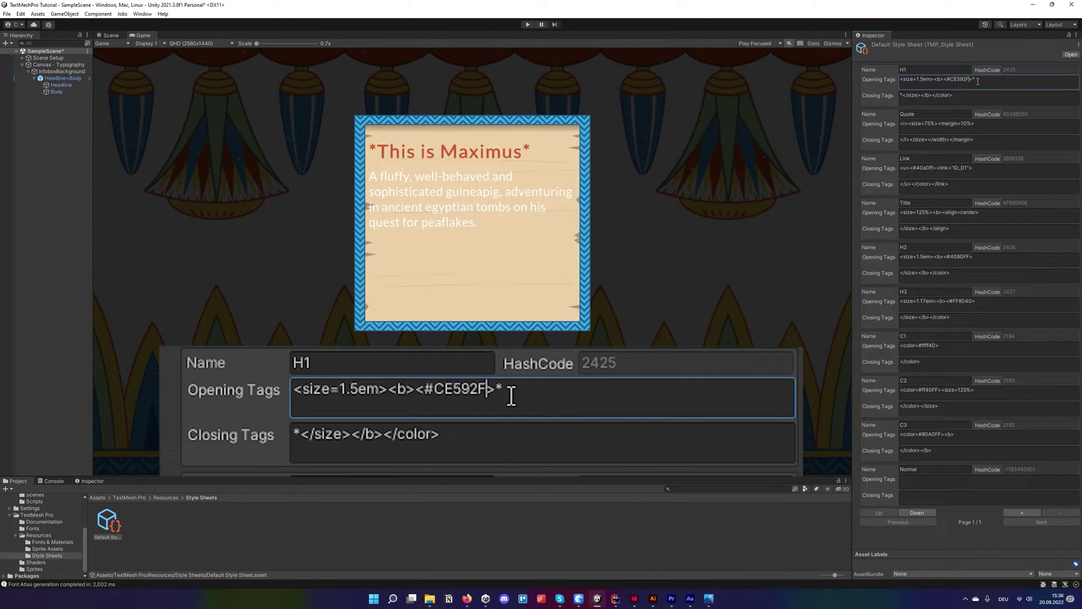
key(BackSpace)
click(902, 97)
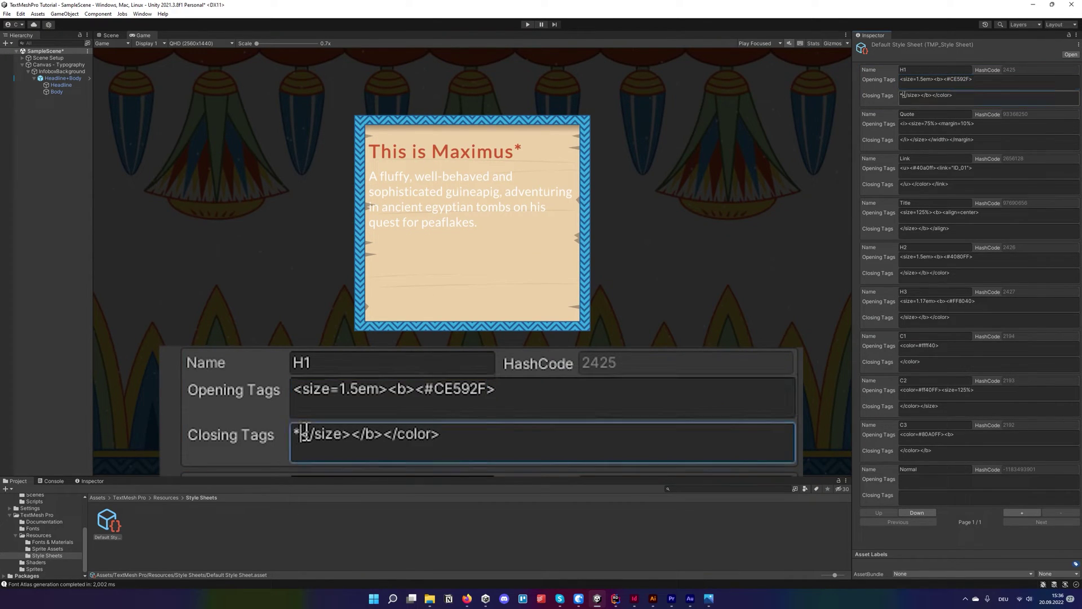
click(903, 97)
key(BackSpace)
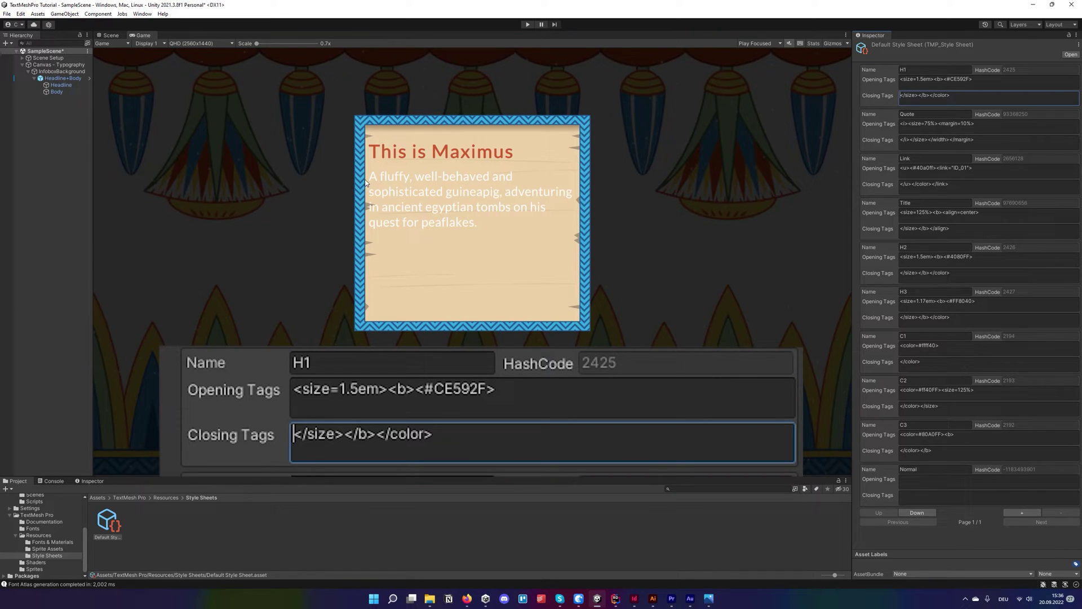
click(988, 79)
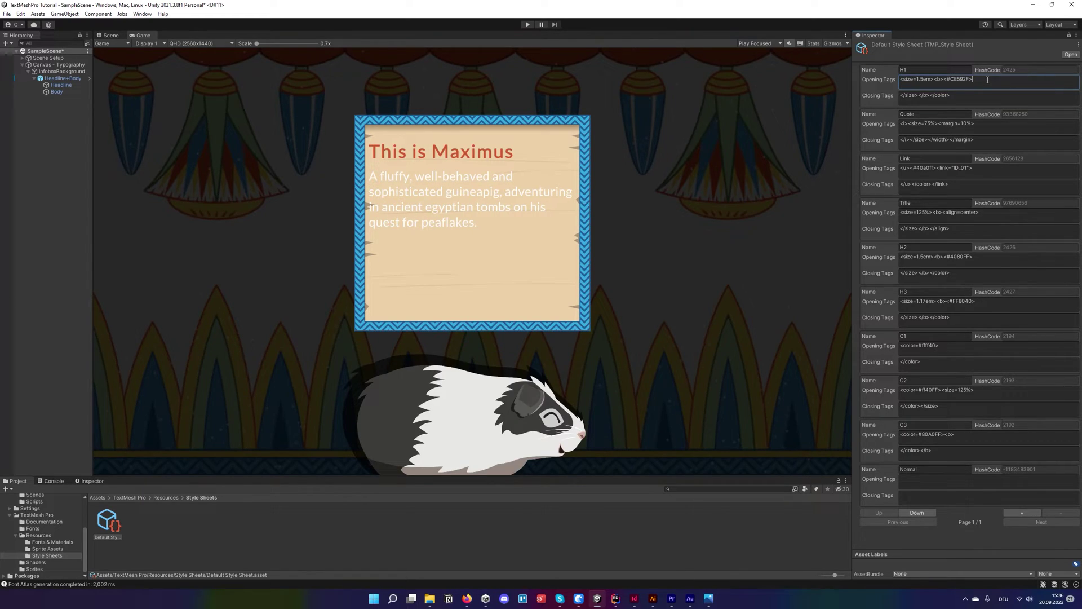
- Add an empty <font=""> tag to H1 and move the Bangers and Lato SDF fonts into Fonts & Materials
text(<f)
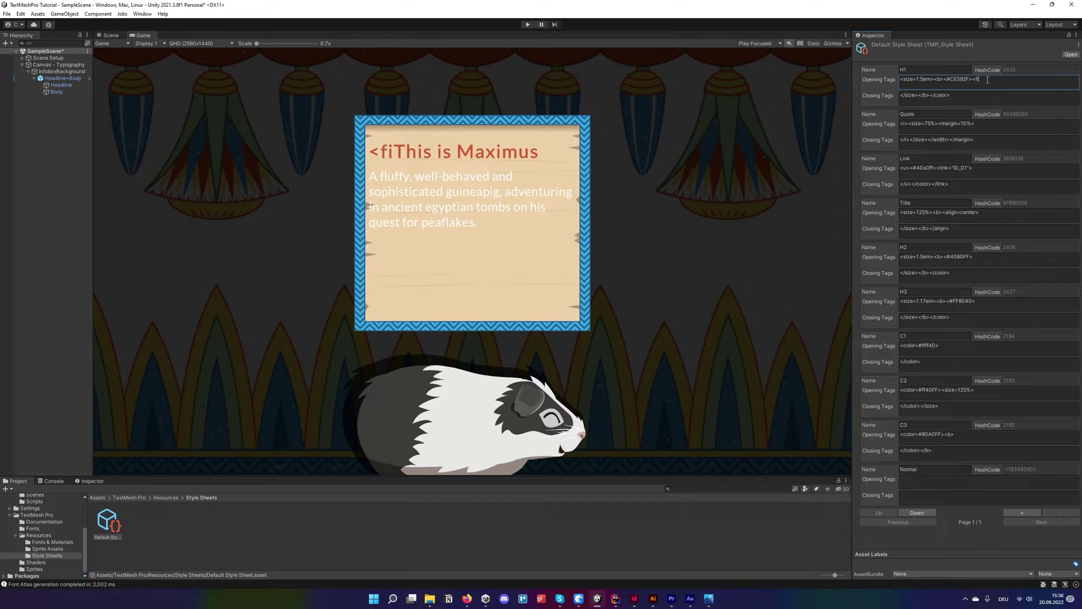
text(ont)
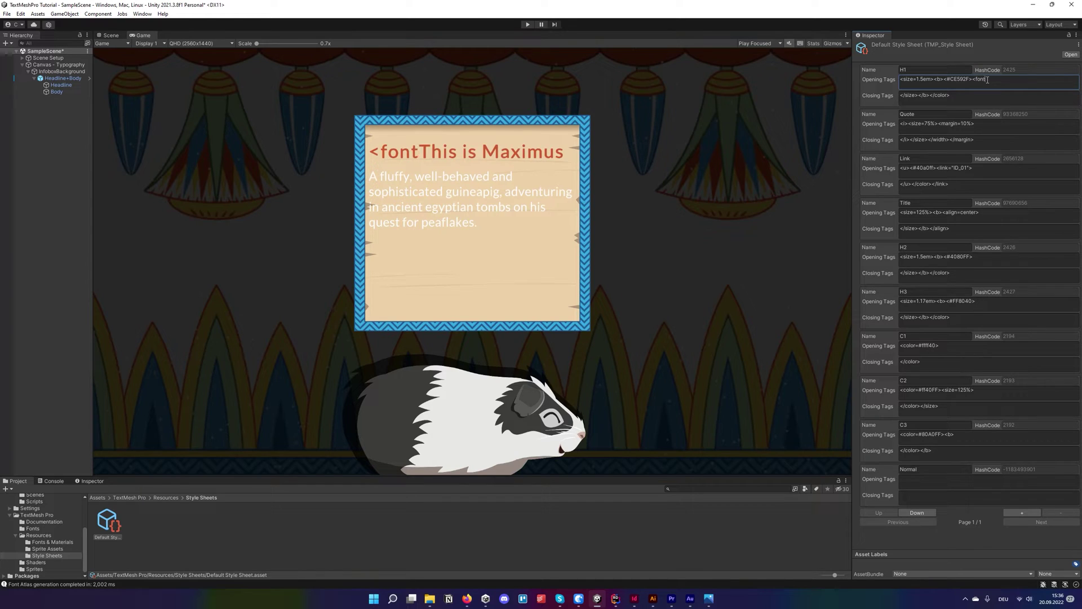
text(="">)
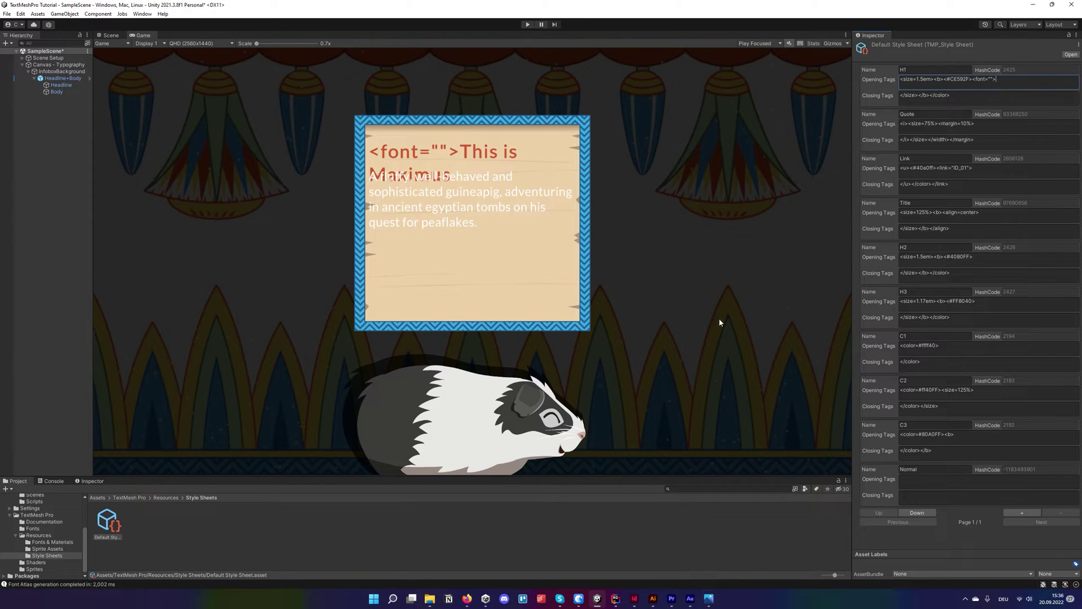
scroll(45, 545, up, 2)
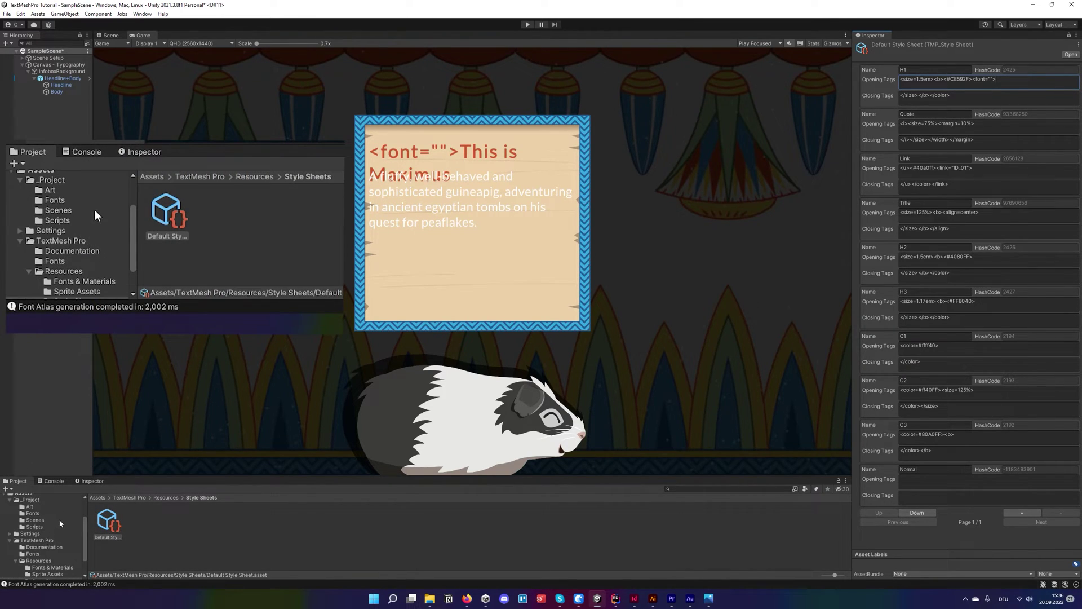
click(32, 513)
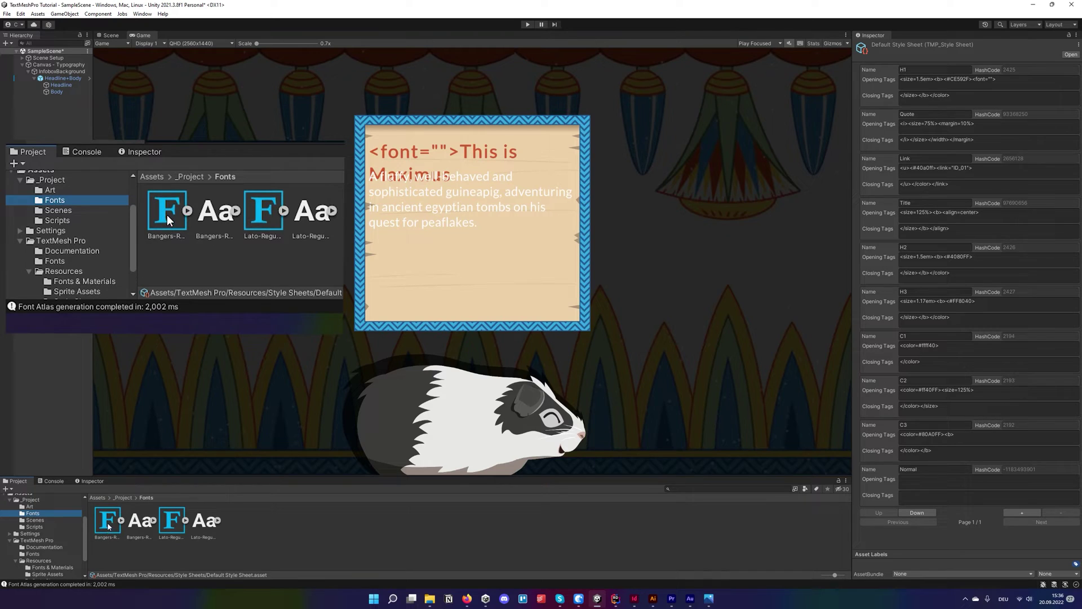
click(108, 526)
ctrl+click(171, 520)
scroll(47, 538, down, 2)
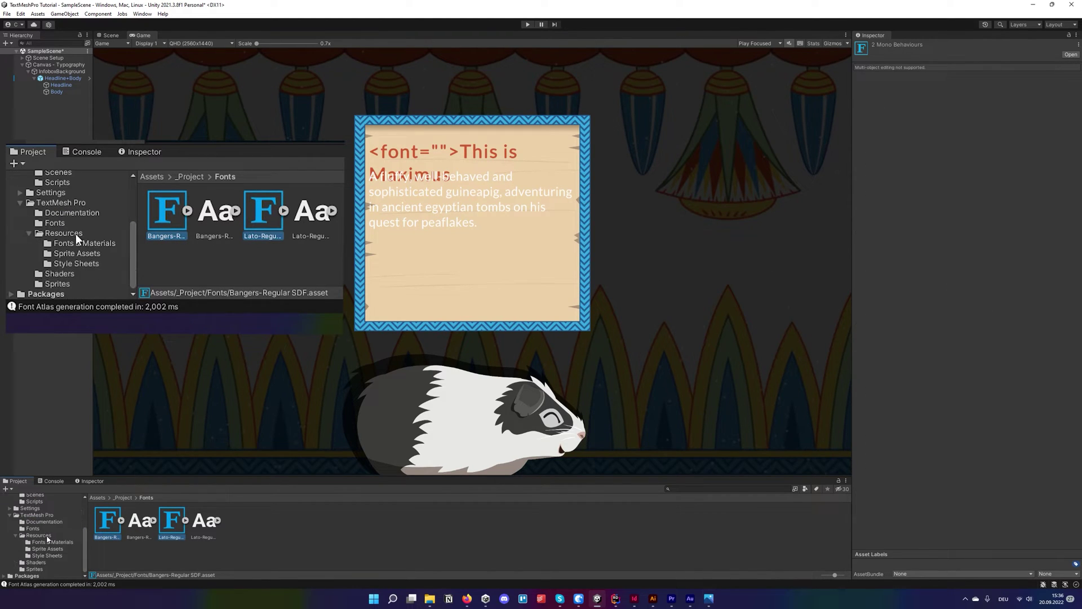
drag(111, 523, 66, 543)
click(66, 552)
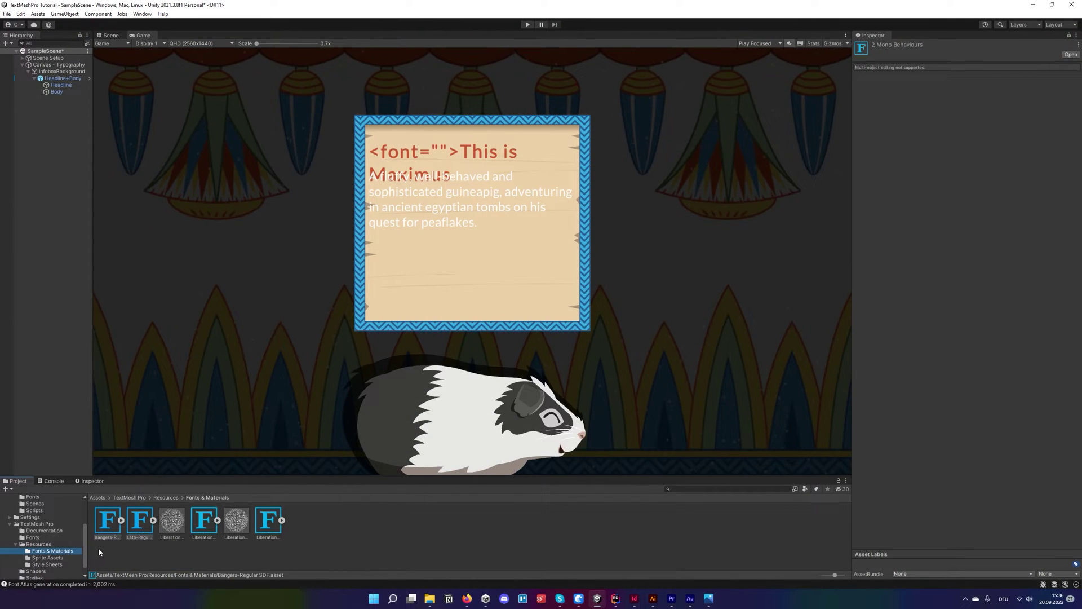
- Copy the Bangers-Regular SDF name and paste it into H1's font tag
click(107, 538)
click(107, 538)
key(ctrl+c)
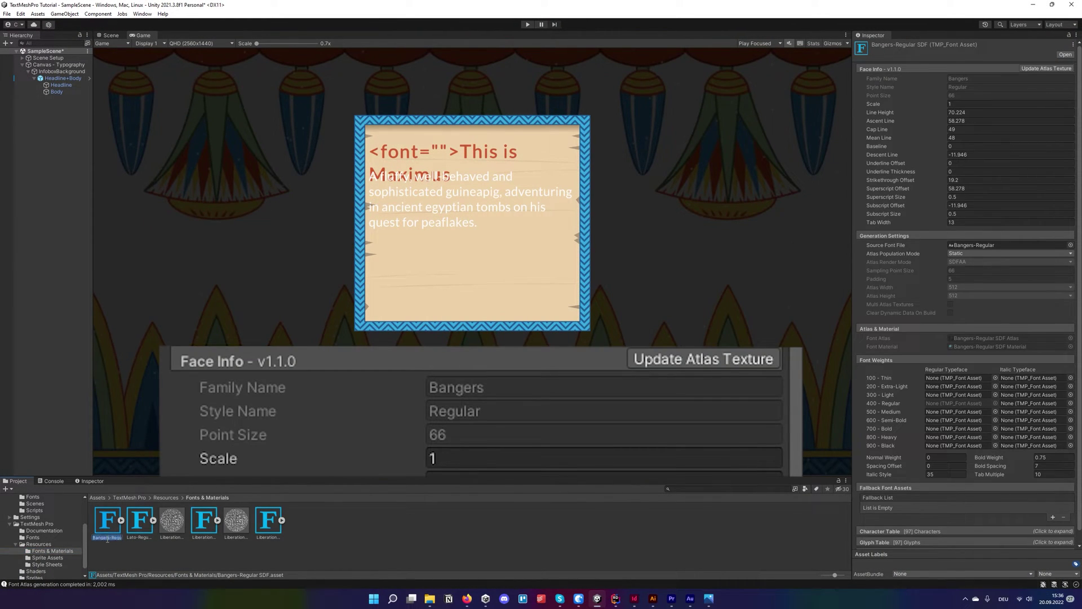
click(50, 564)
click(107, 521)
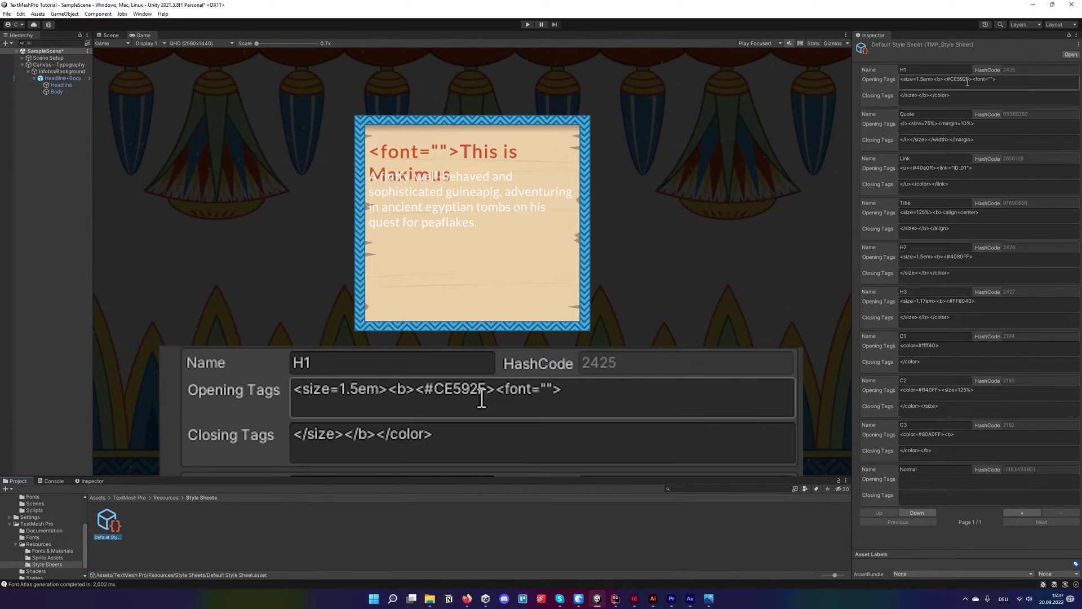
click(991, 79)
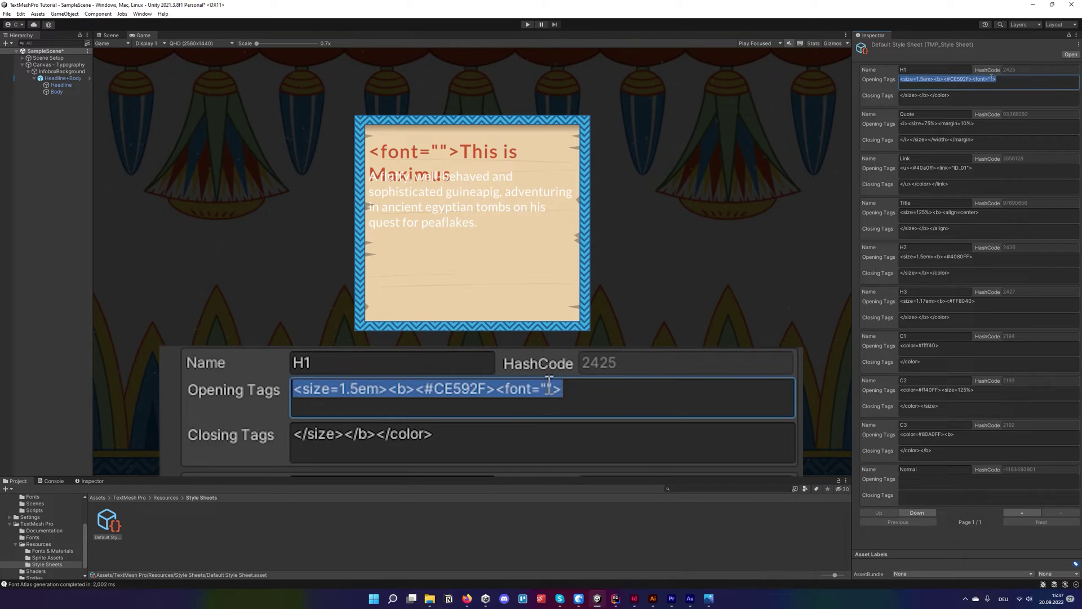
click(991, 79)
key(ctrl+v)
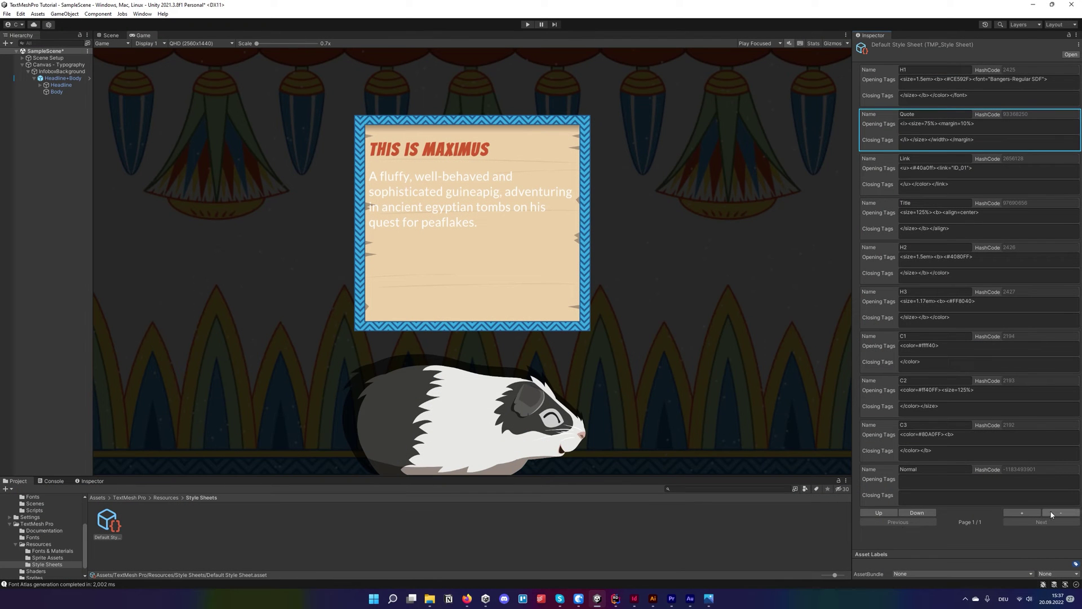
- Delete the Quote, Link, Title, H2, H3, C1, C2 and C3 styles from the style sheet
click(1051, 512)
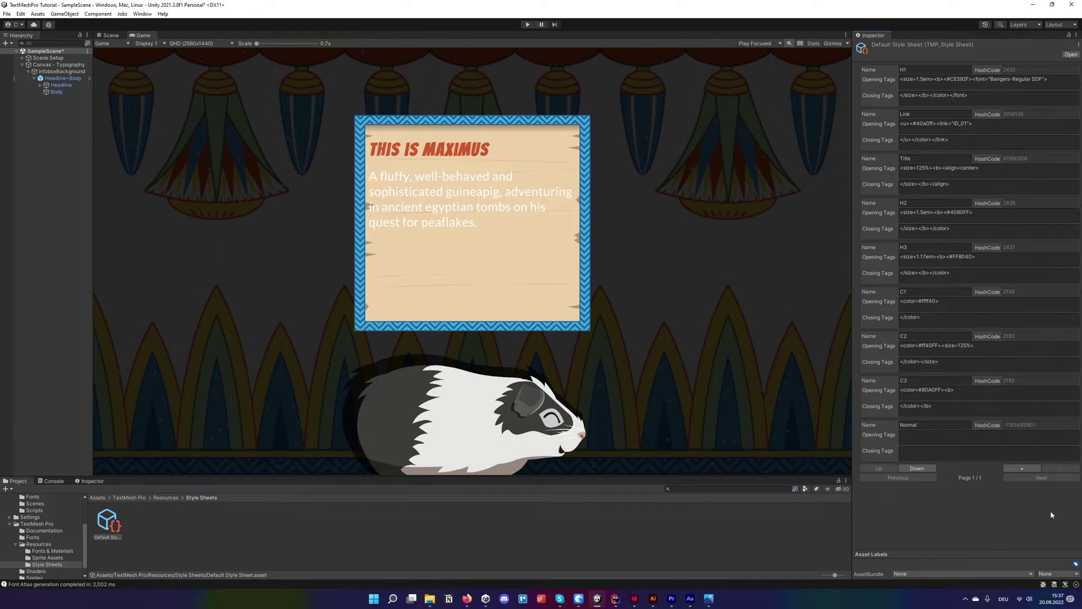
click(881, 141)
click(885, 167)
click(883, 149)
key(Delete)
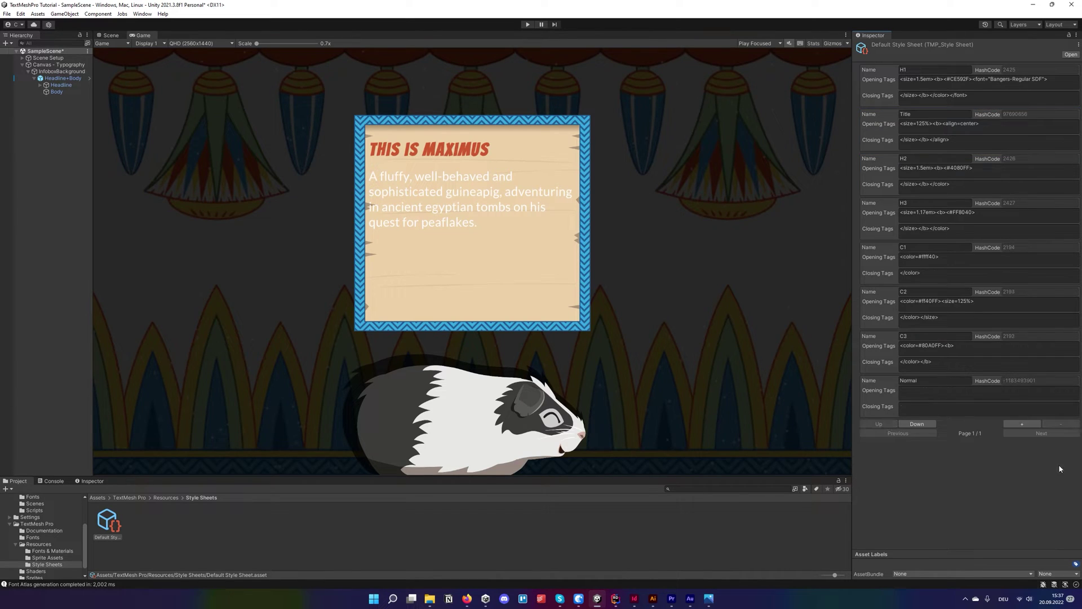
click(887, 125)
click(1061, 423)
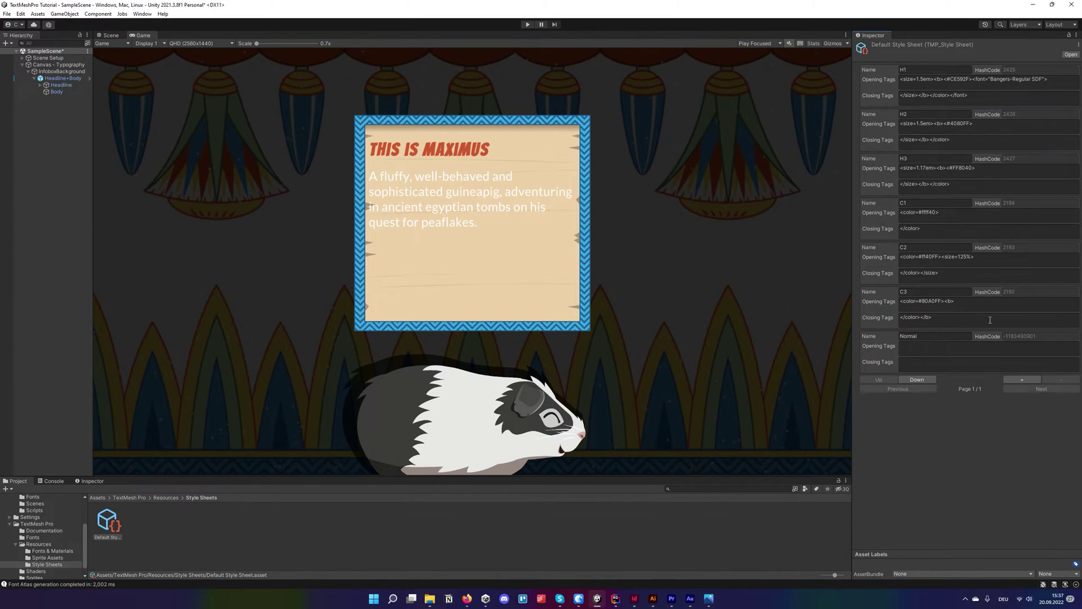
click(1059, 379)
click(1061, 335)
click(1060, 290)
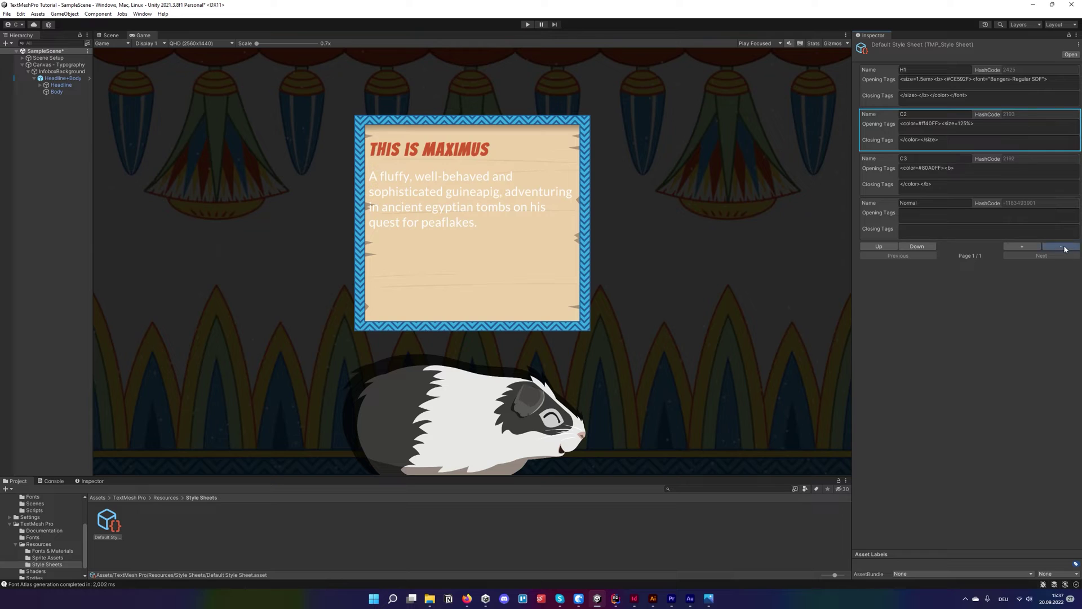
click(1061, 245)
click(1061, 202)
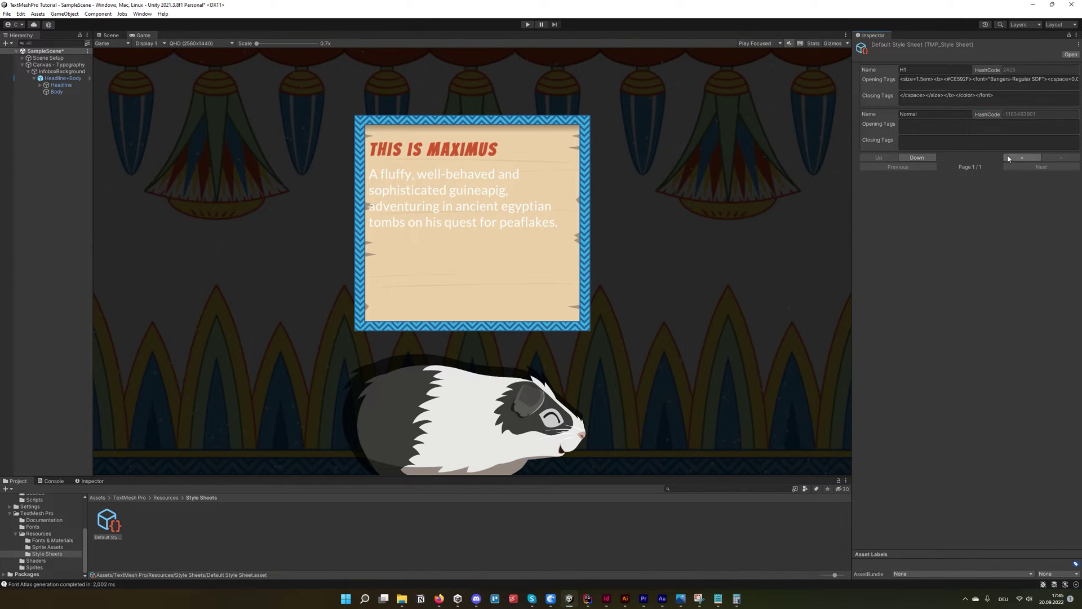
- Add a Body style with Lato-Regular SDF, 60px, #323232 opening tags and matching closing tags
click(932, 159)
text(Body)
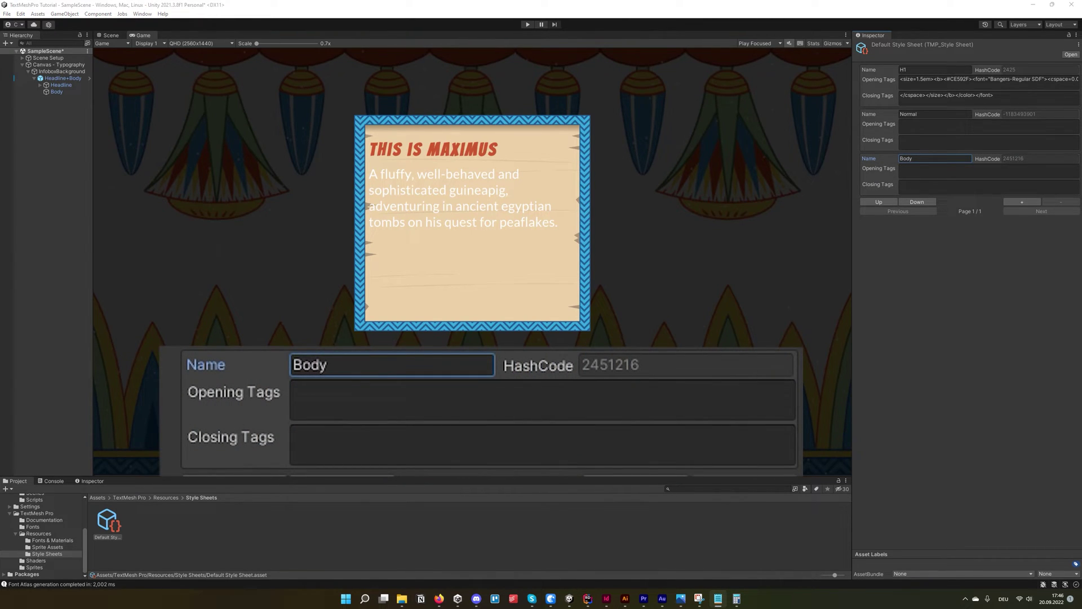
click(938, 170)
text(<font="Lato-Regular SDF"><size=60px><color=#323232><cspace=0.0005em><line-height=1.40em>)
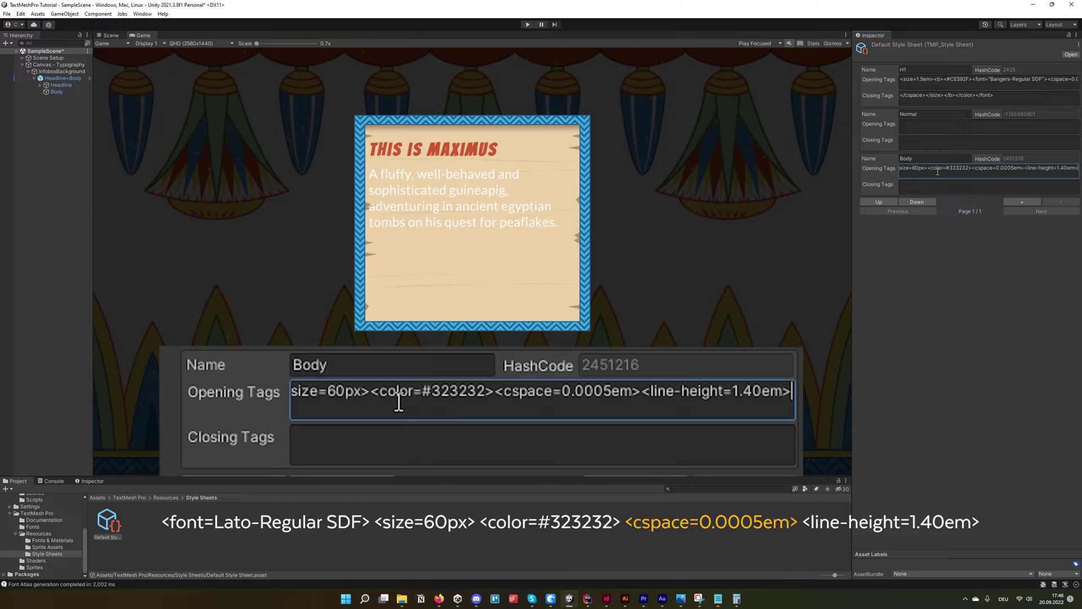
key(alt+Tab)
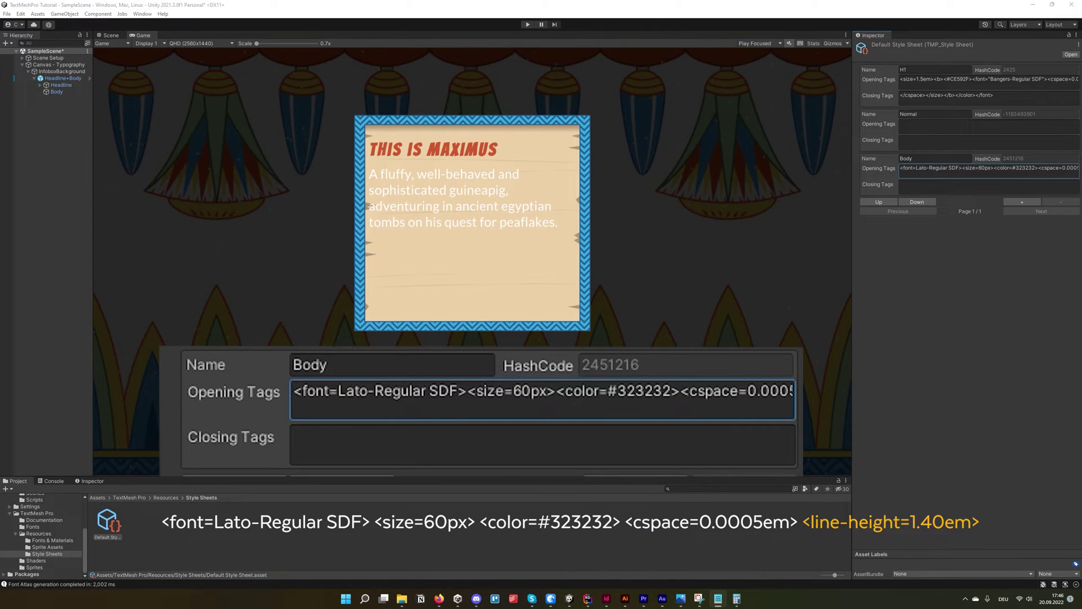
click(989, 186)
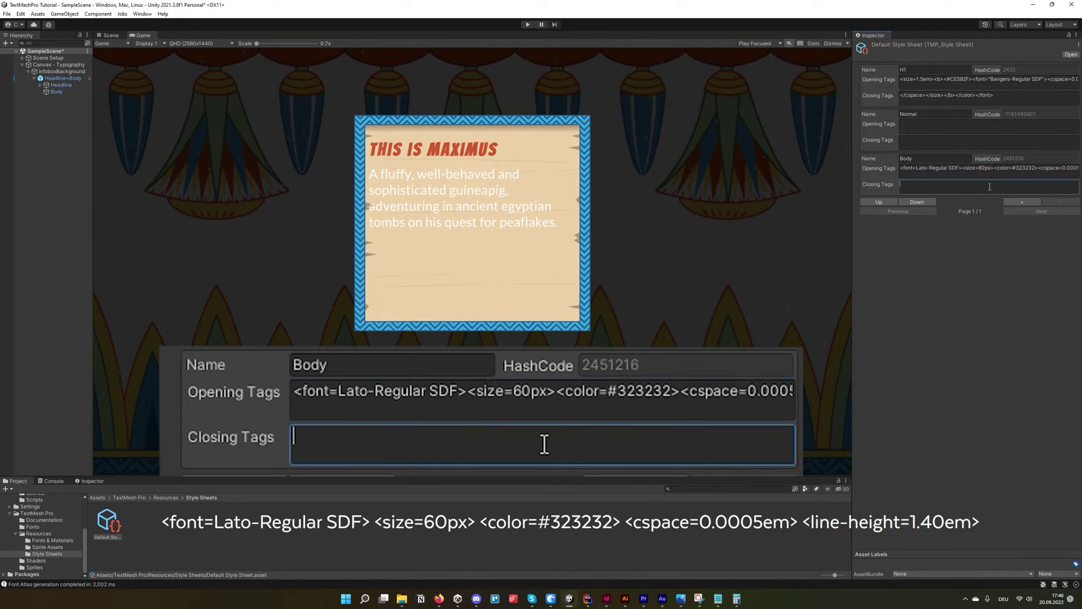
text(</line-height></cspace></color></size></font>)
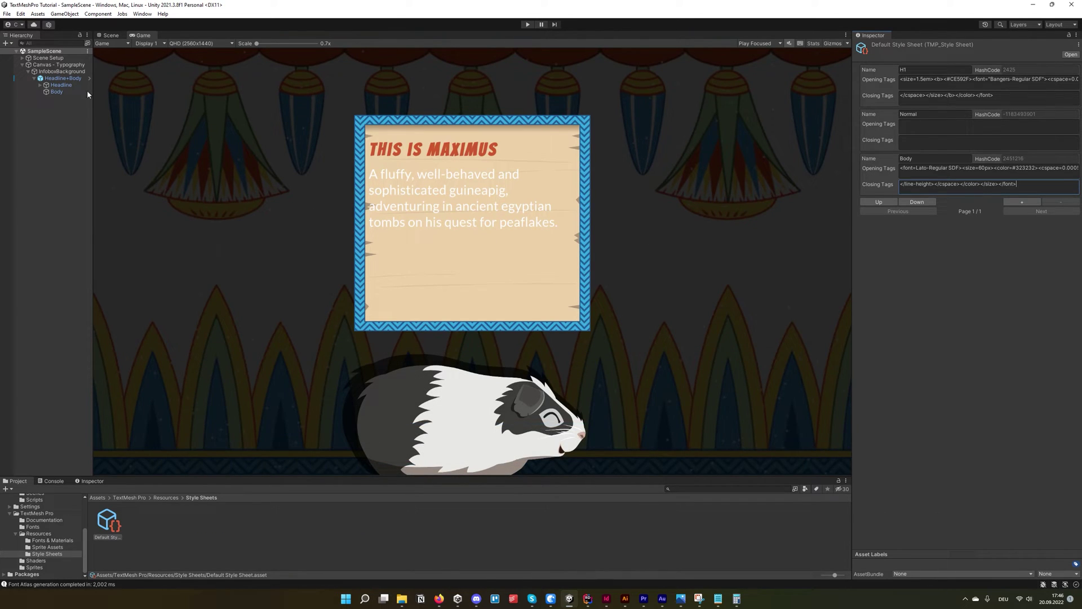
click(57, 92)
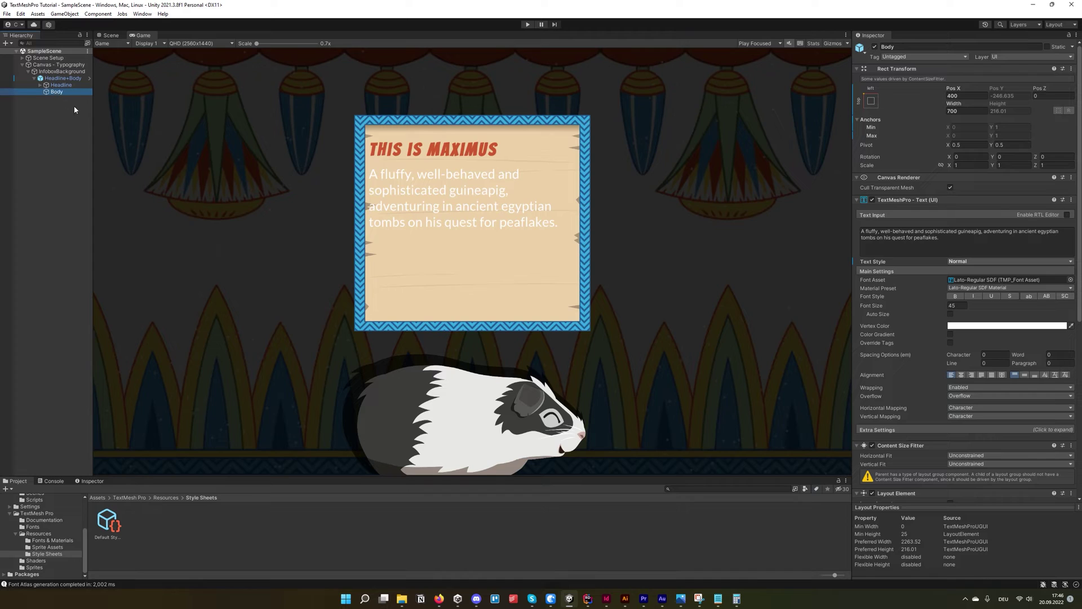
- Give the body text the Body style and save the scene
click(963, 261)
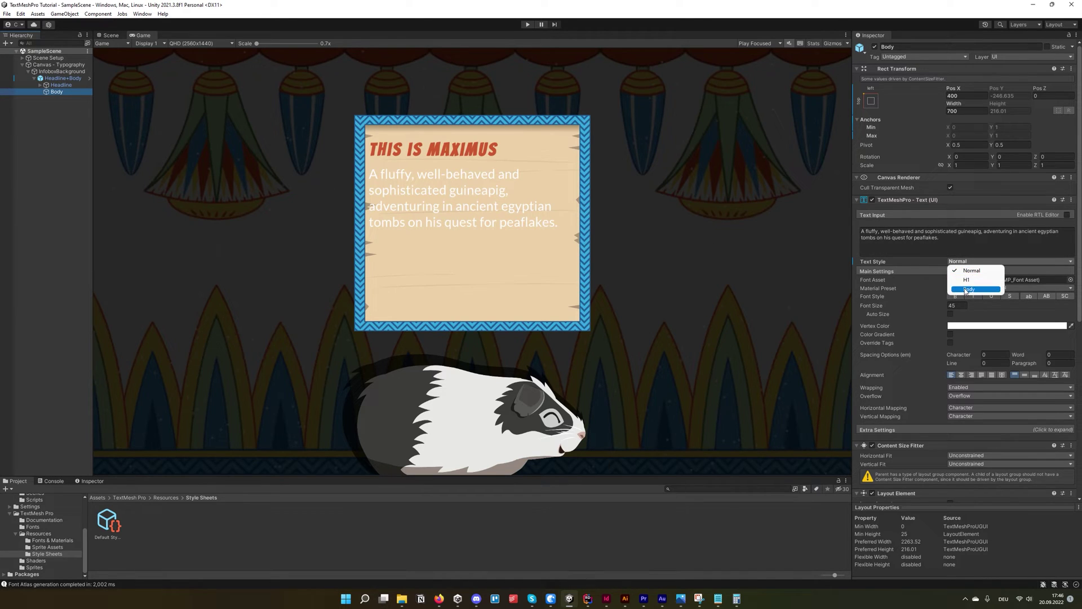
click(966, 290)
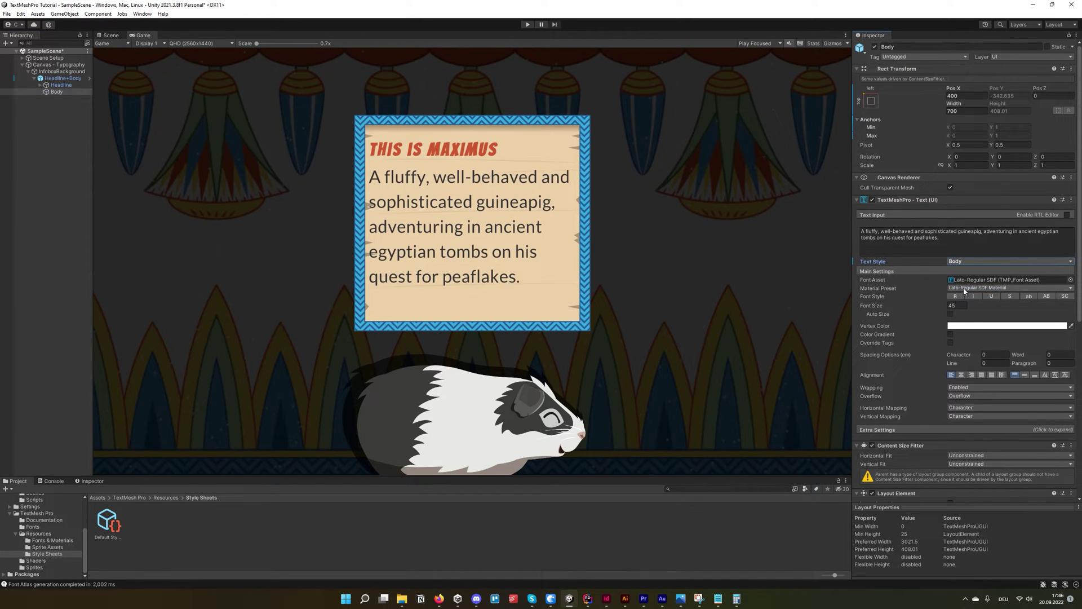
key(ctrl+s)
- Apply all Headline+Body overrides to the infobox prefab
click(63, 77)
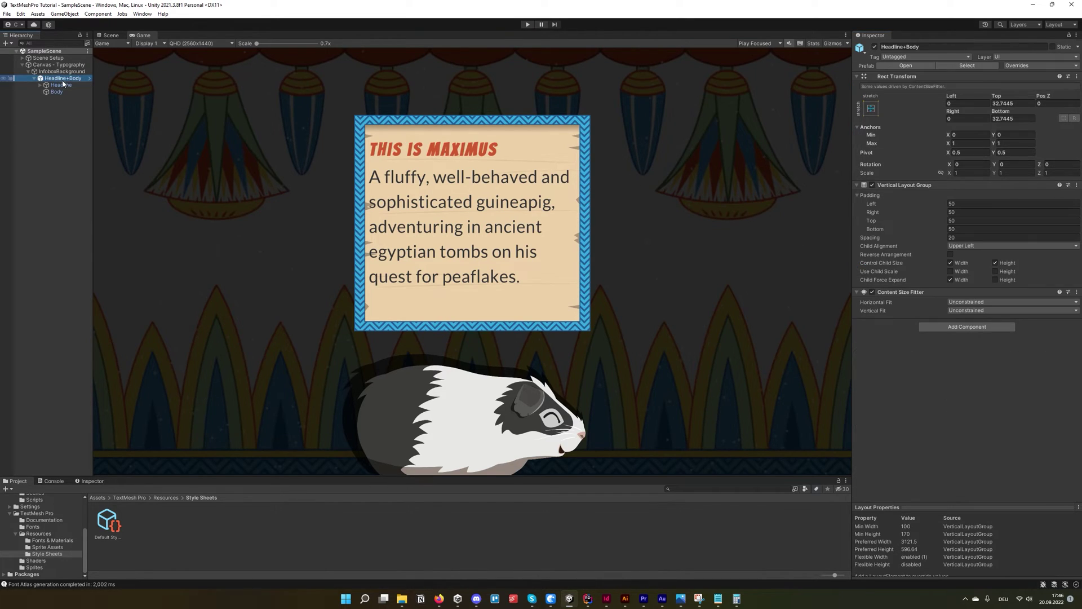
click(1008, 66)
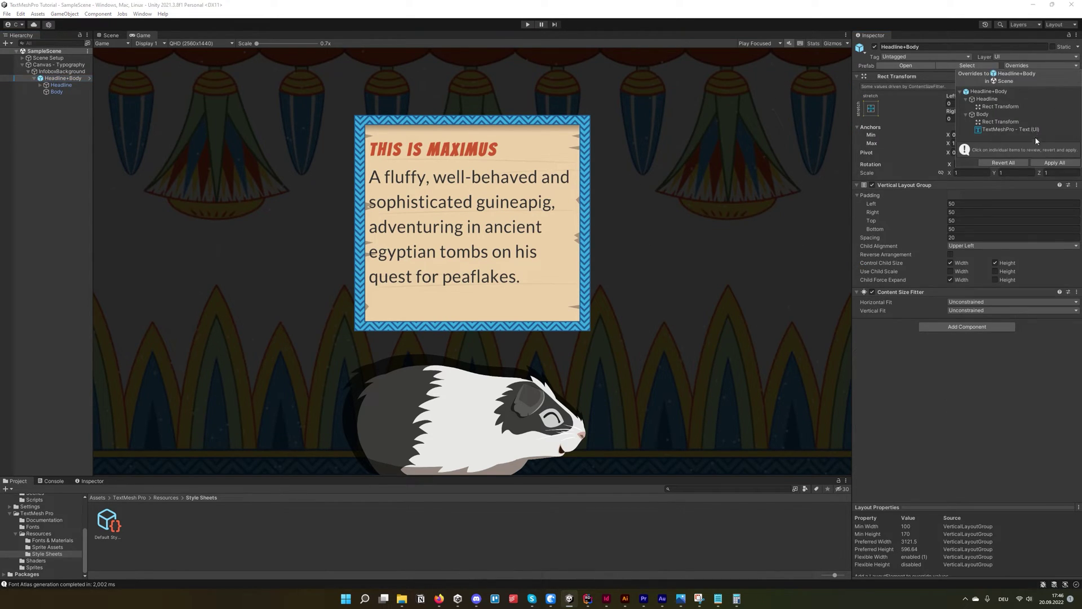
click(1045, 164)
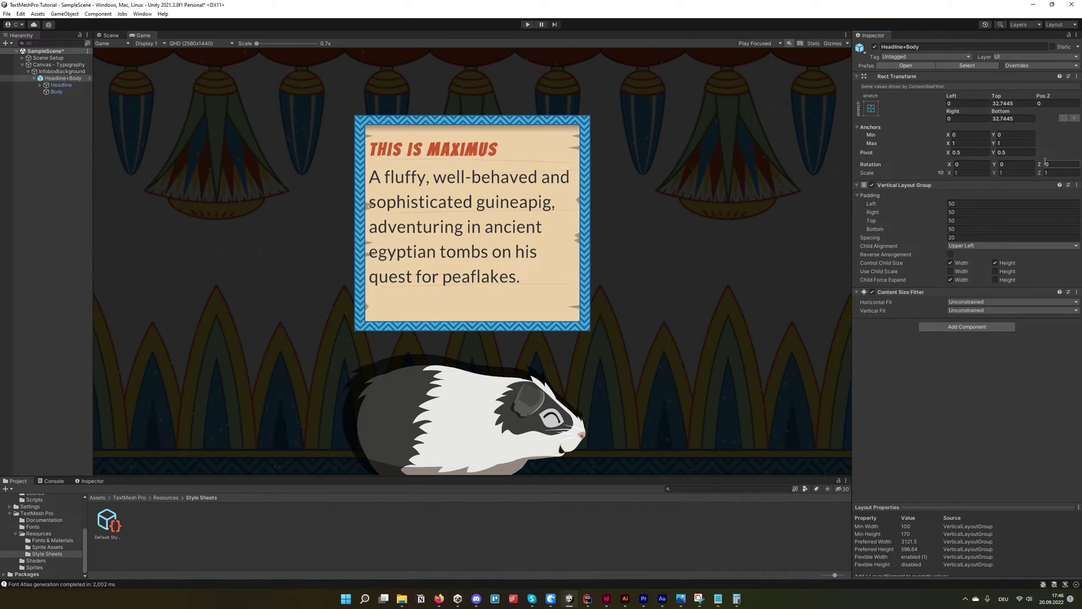
click(109, 522)
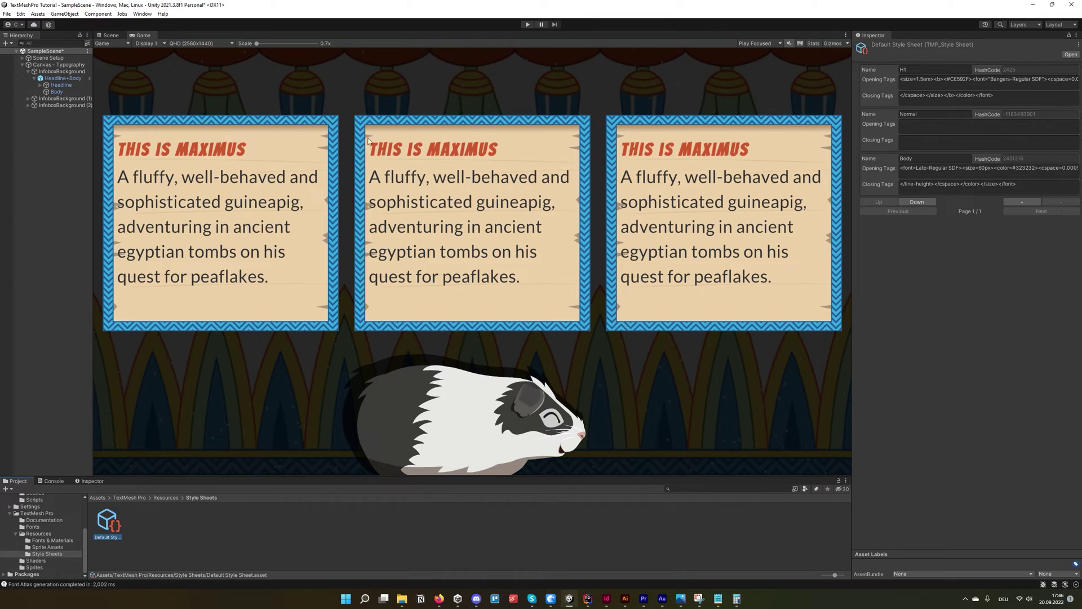
- Enlarge the H1 style to 2em with 0.05 letter spacing
click(923, 79)
drag(923, 80, 916, 79)
text(2)
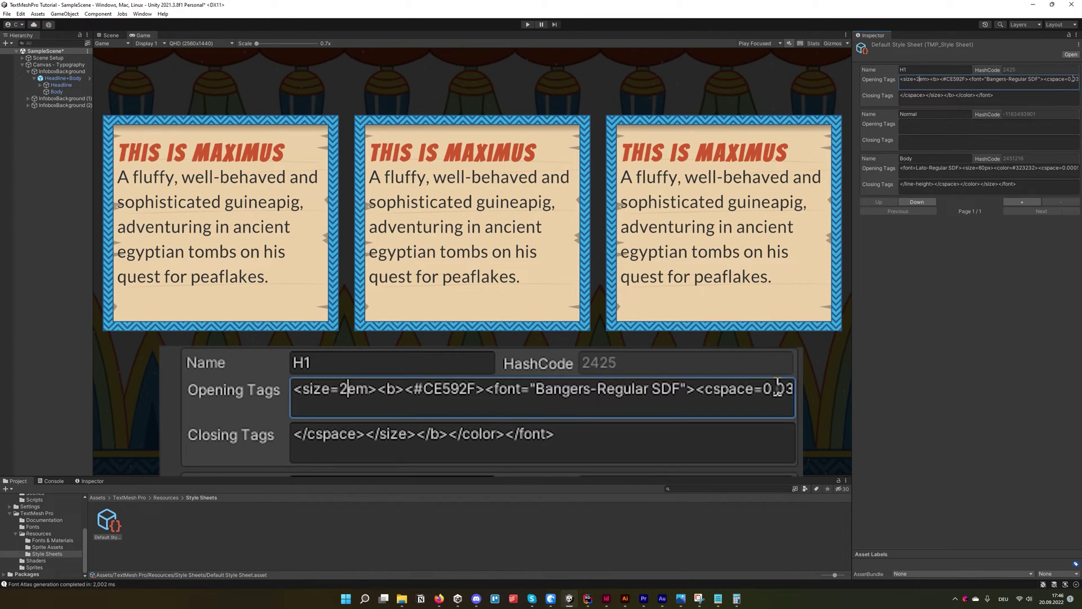
drag(1074, 79, 1060, 110)
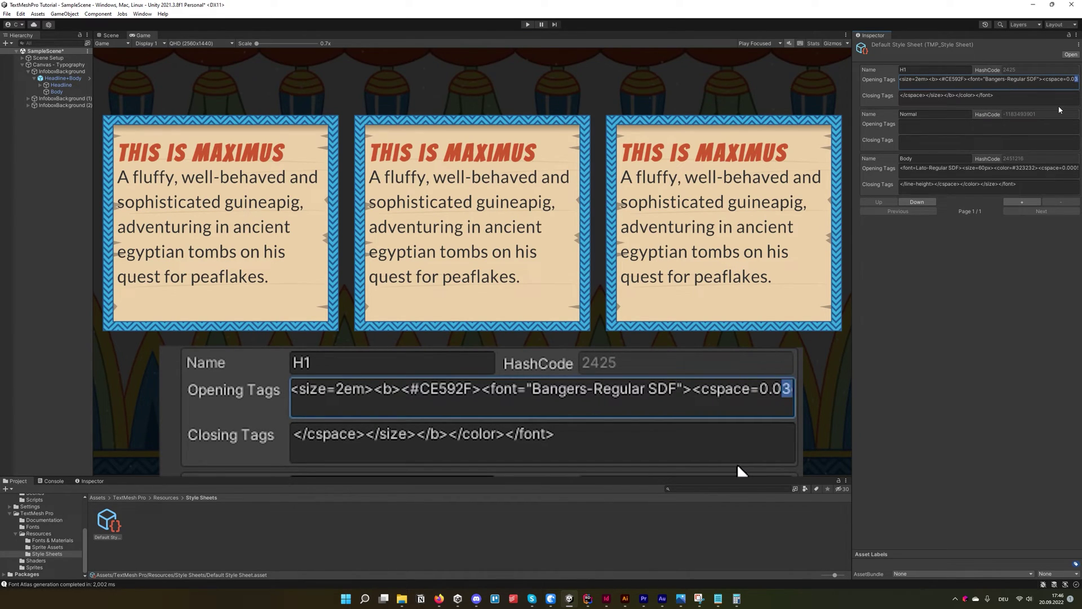
text(5)
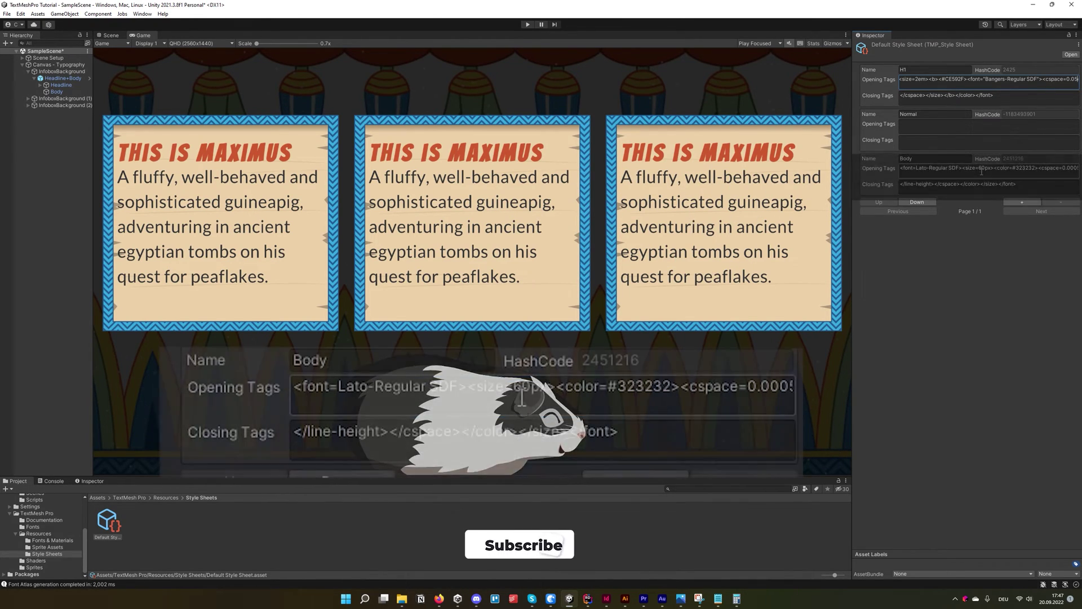
- Set the Body style's text size to 55px
drag(986, 167, 979, 167)
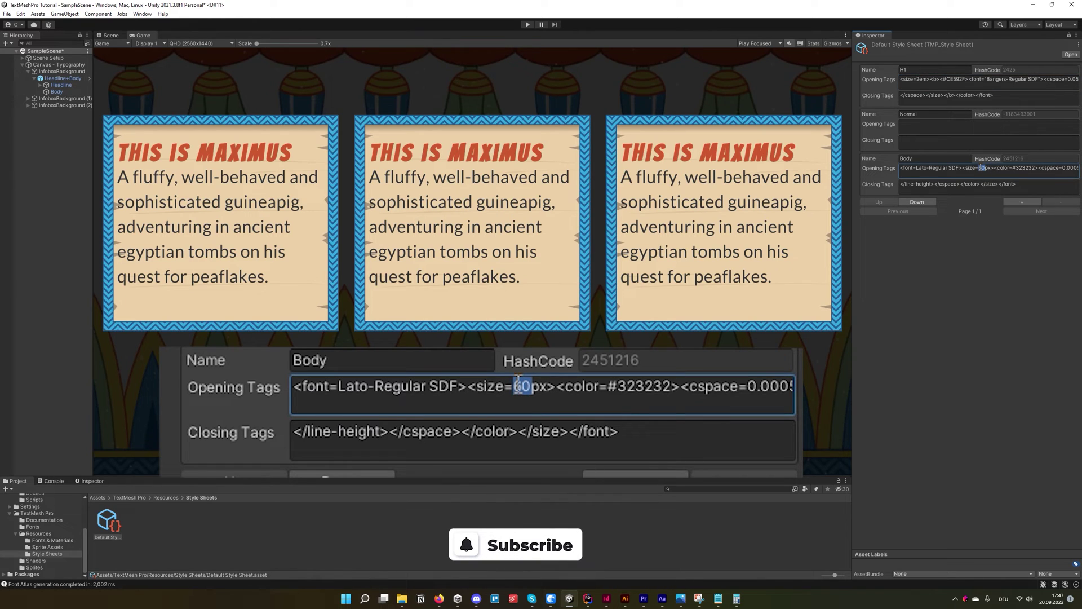
text(30)
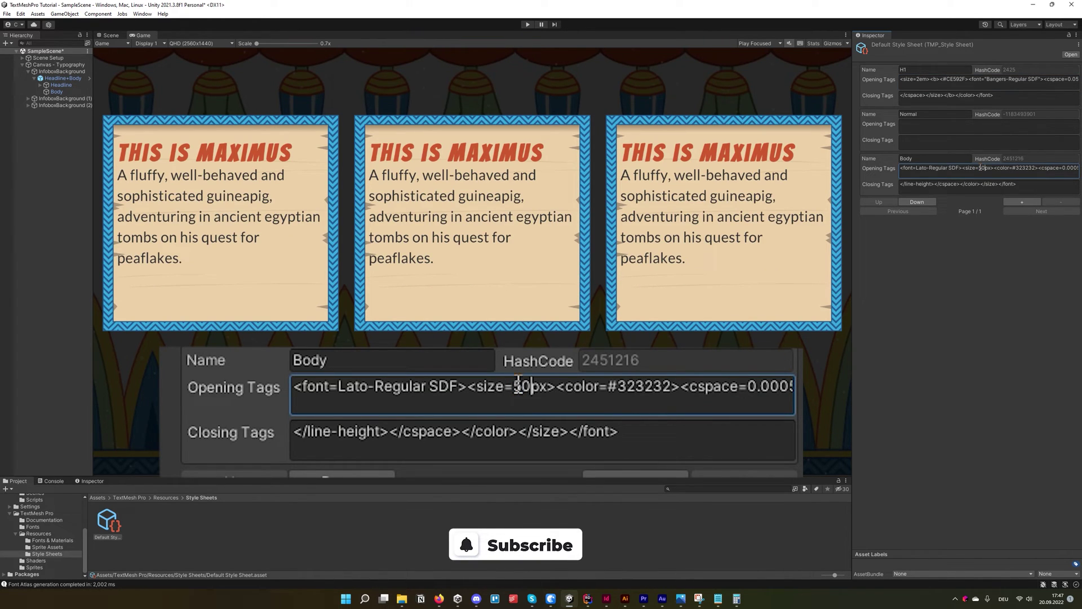
key(BackSpace)
key(BackSpace)
text(55)
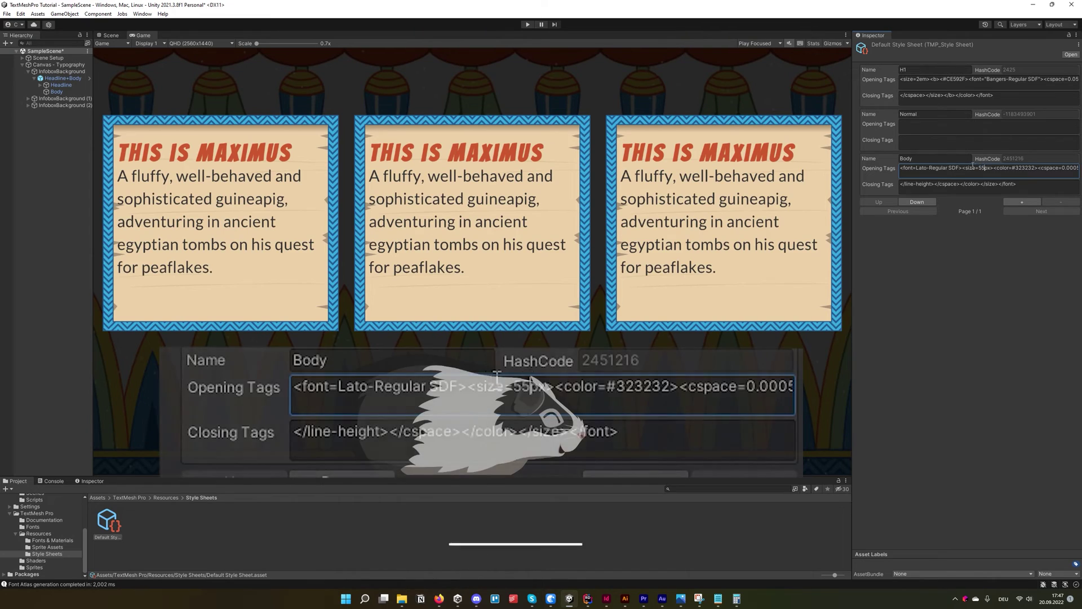
click(61, 78)
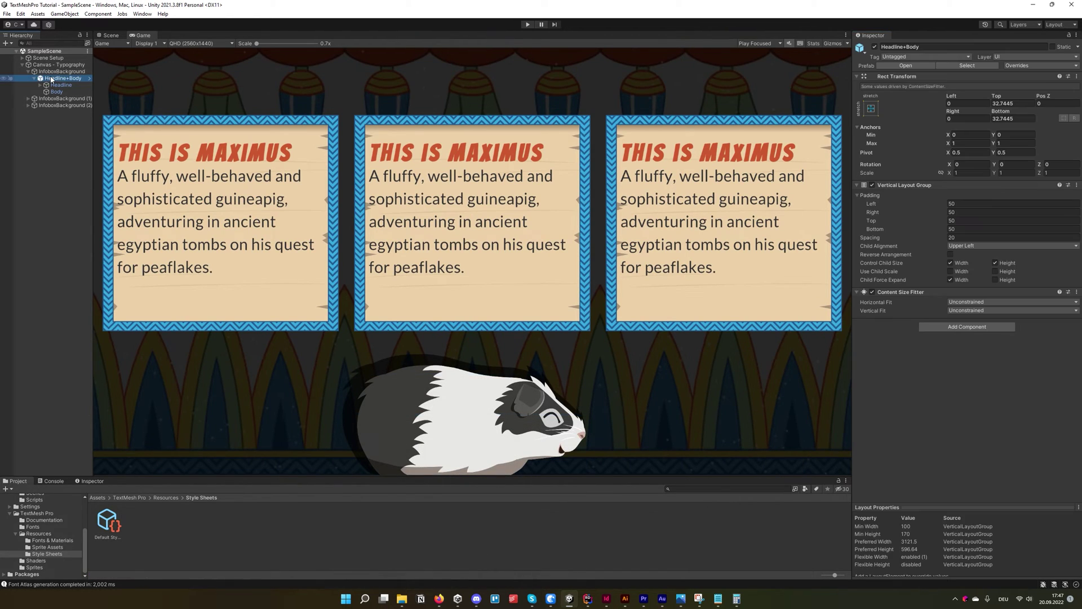
click(935, 240)
- Set the headline-to-body spacing to 40, apply it to all infoboxes and save
text(40)
click(1025, 65)
click(1055, 165)
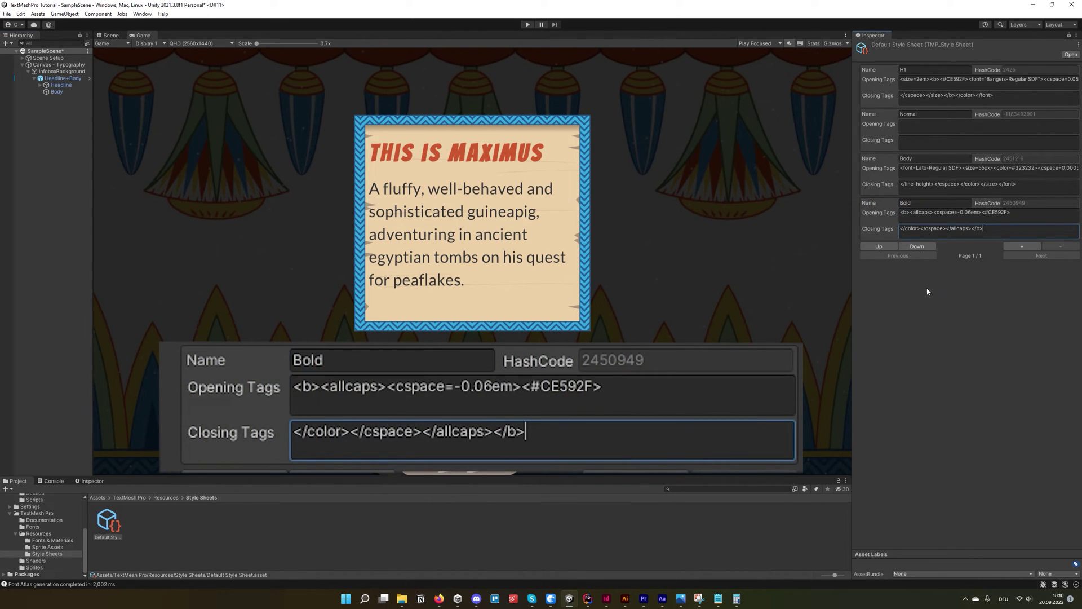
key(ctrl+s)
- Wrap guineapig in the body text with <style="Bold"></style> tags
click(59, 92)
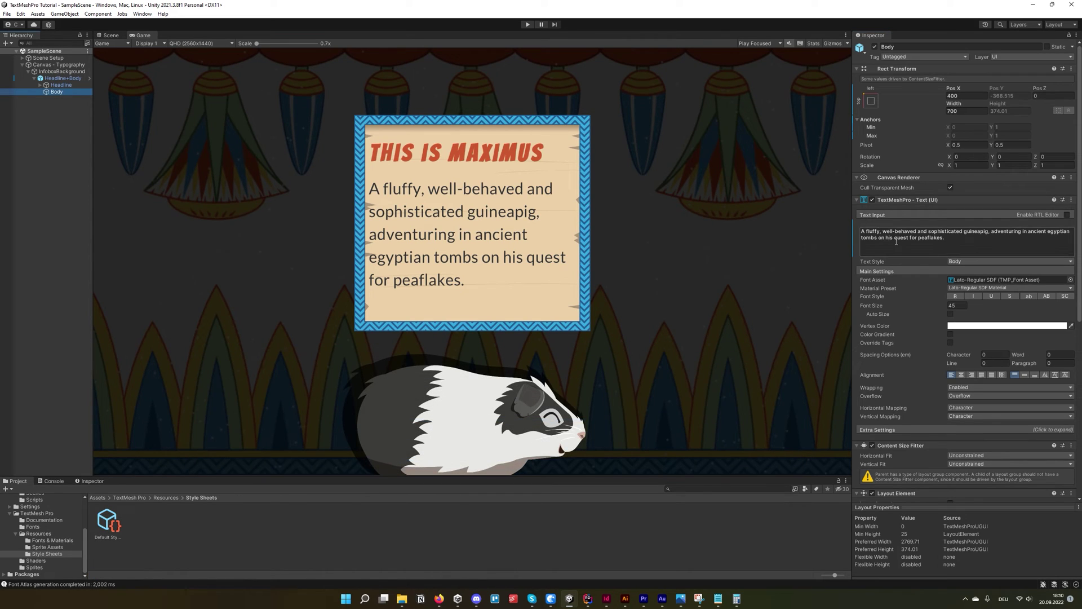
click(966, 232)
click(964, 241)
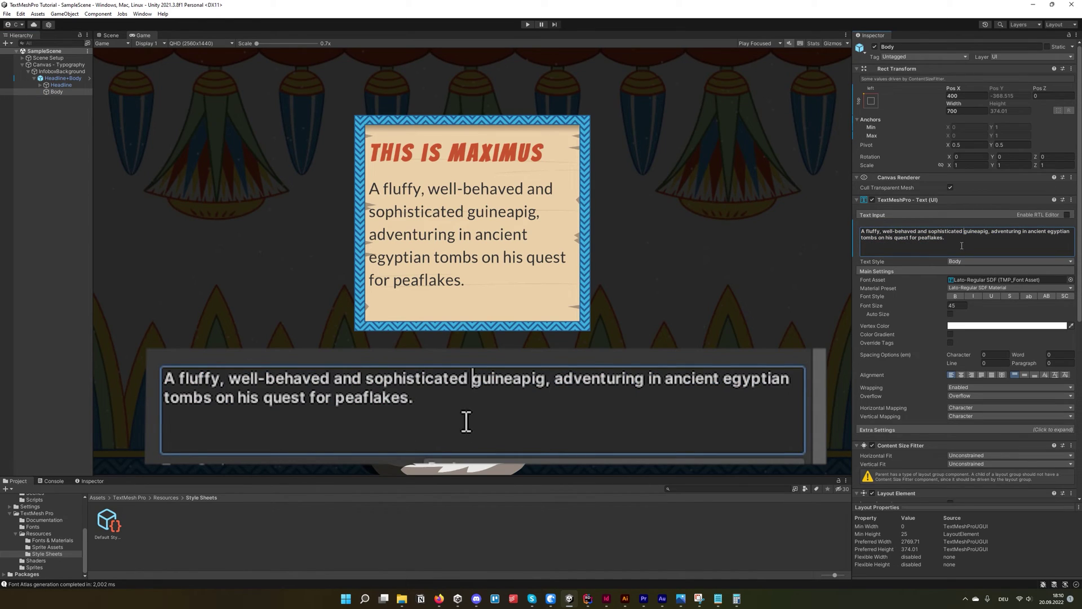
text(<)
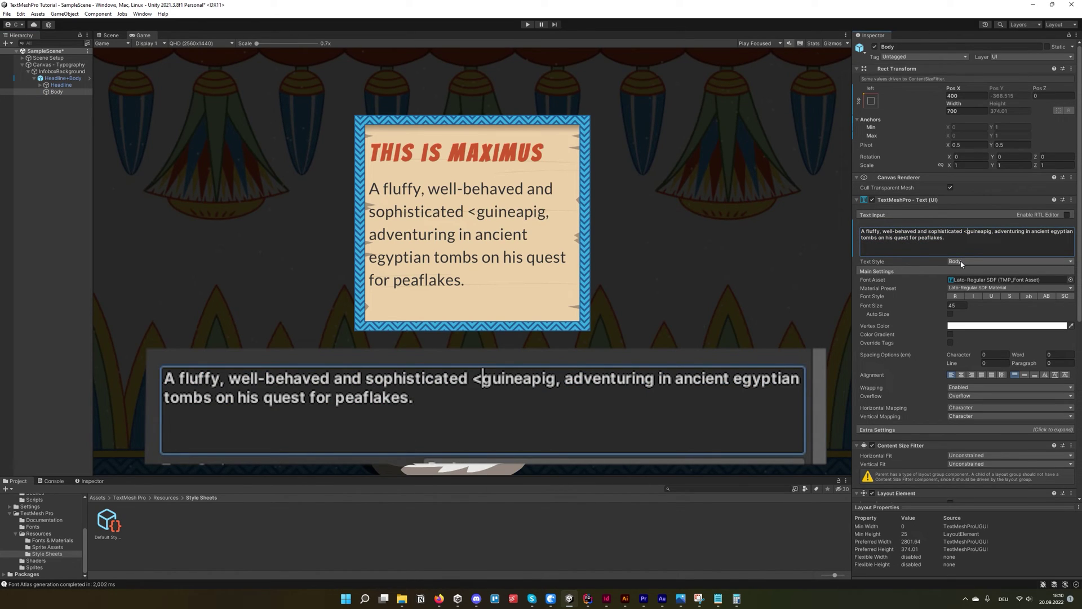
text(sty)
text(le)
text(="">)
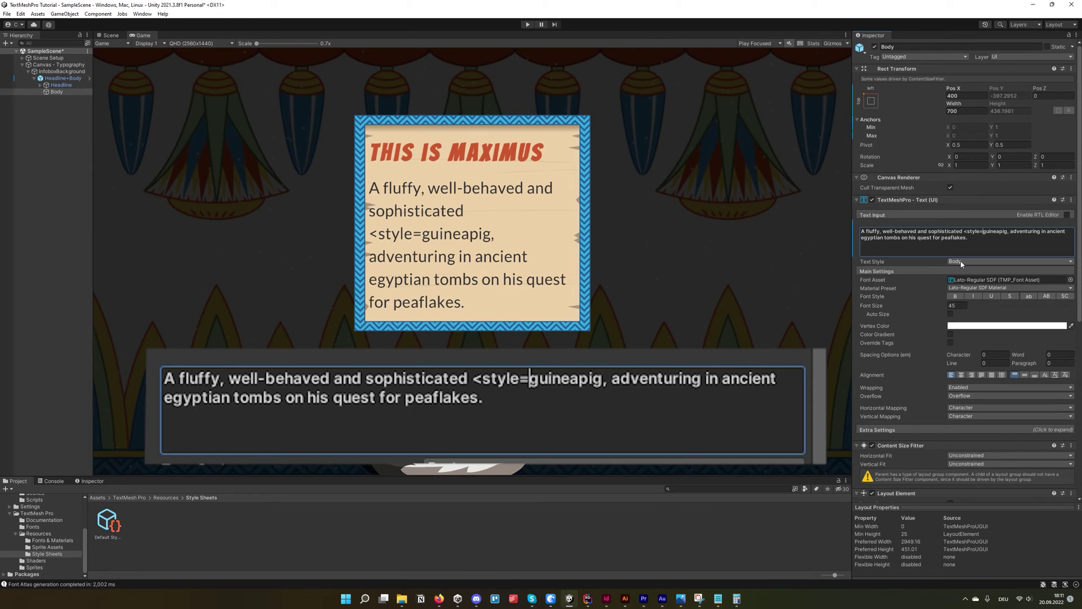
key(Left)
key(Left)
text(Bold)
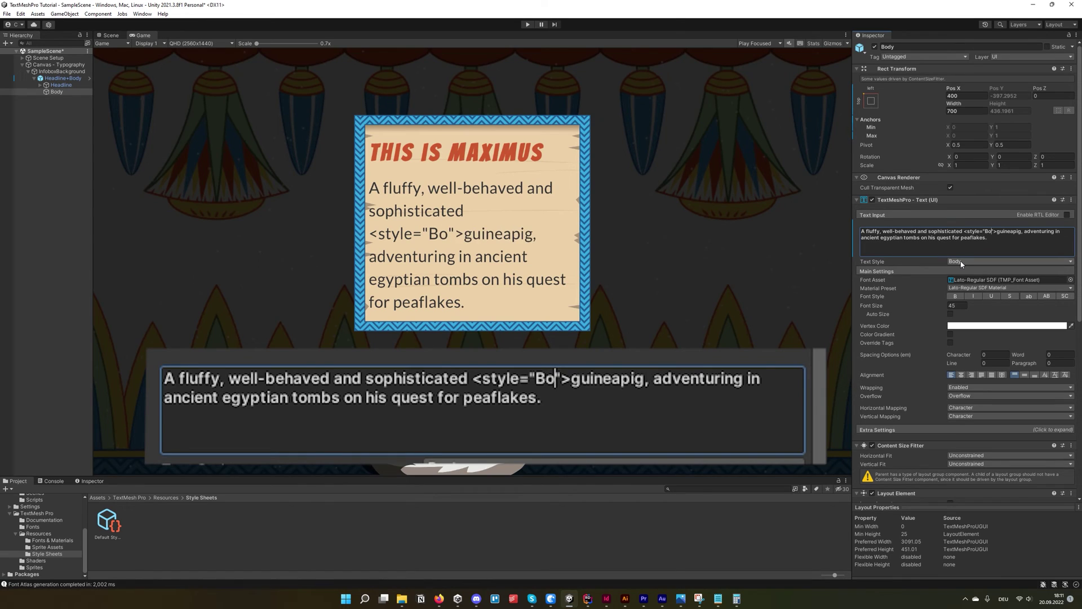
key(Right)
key(Right)
key(Right)
key(Right)
key(Right)
key(Right)
key(Right)
key(Right)
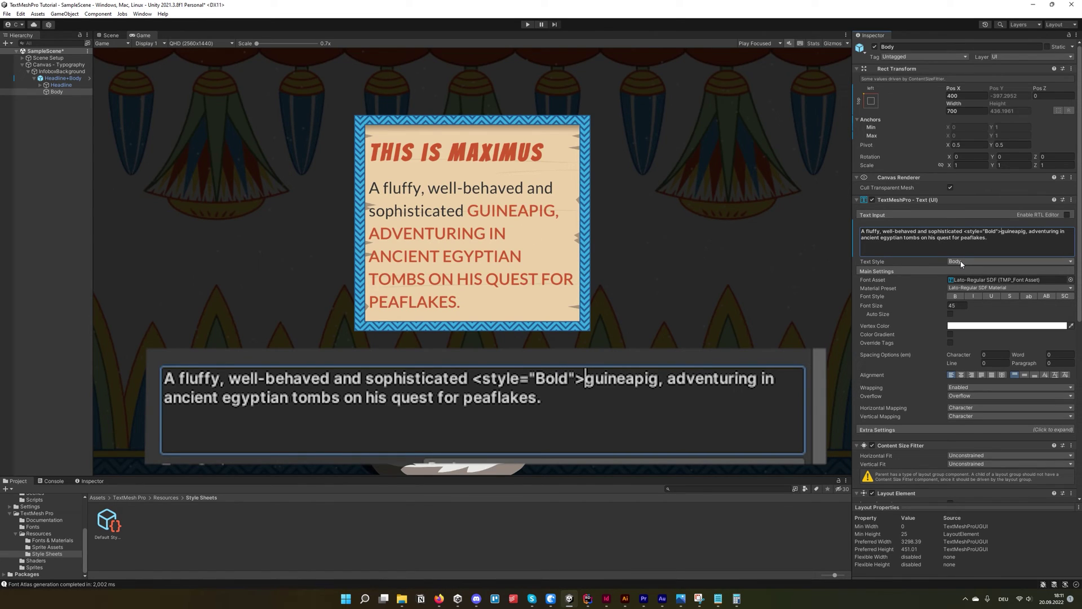
key(Right)
key(Right)
text(</style)
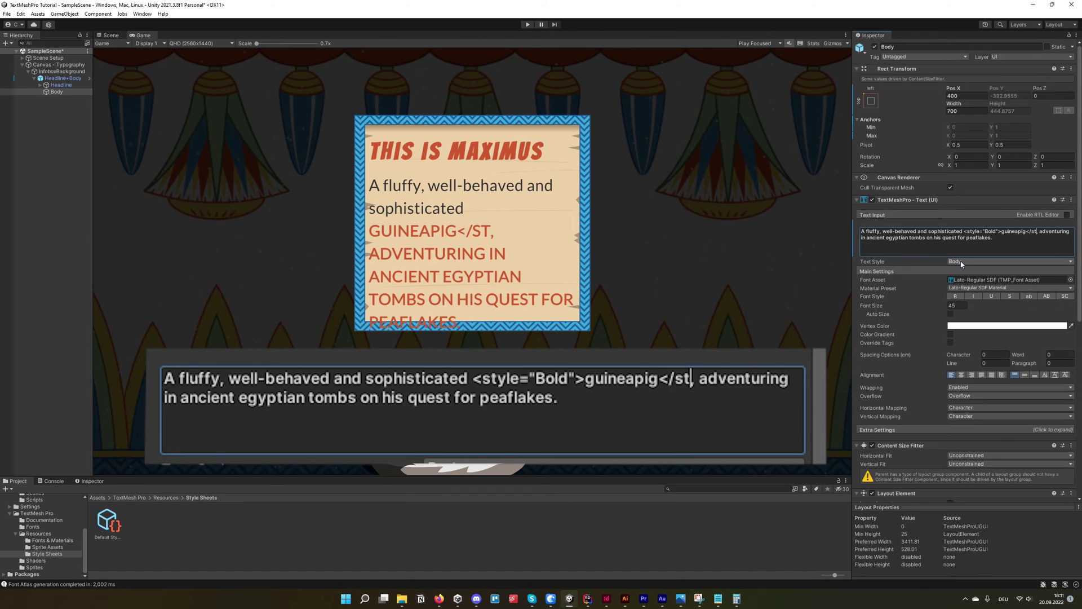
text(>)
- Try Bold2 and H1 in the inline style tag, ending with Body
click(574, 378)
text(2)
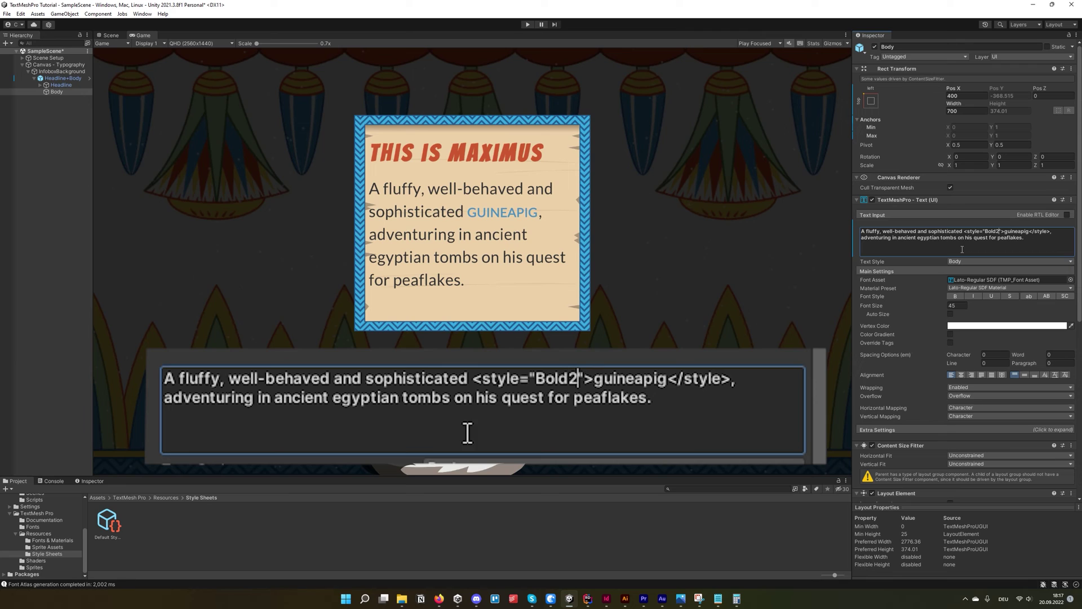
double_click(542, 384)
text(H1)
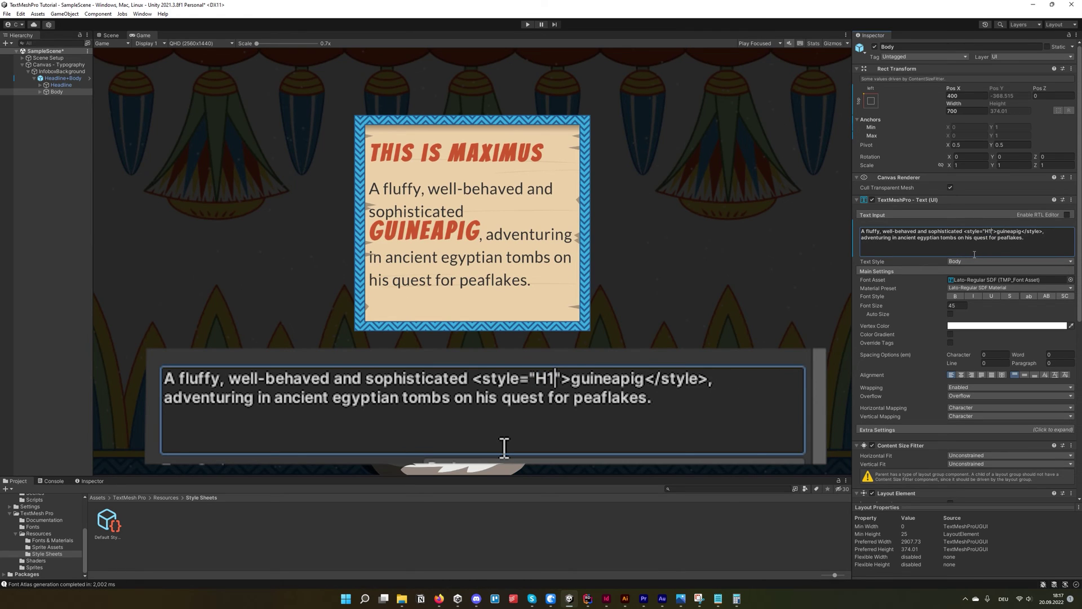
key(shift+Left)
key(shift+Left)
text(Body)
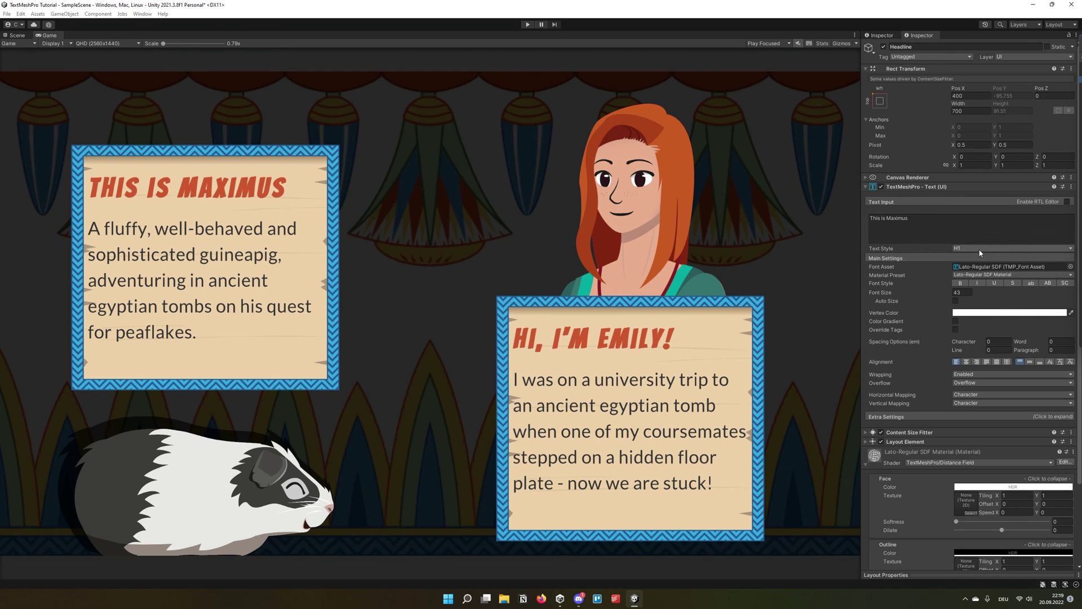
- Try the Scribbles-H, Siracha-H and SofadiOne-H text styles on the headline, then restore H1
click(1008, 248)
click(994, 313)
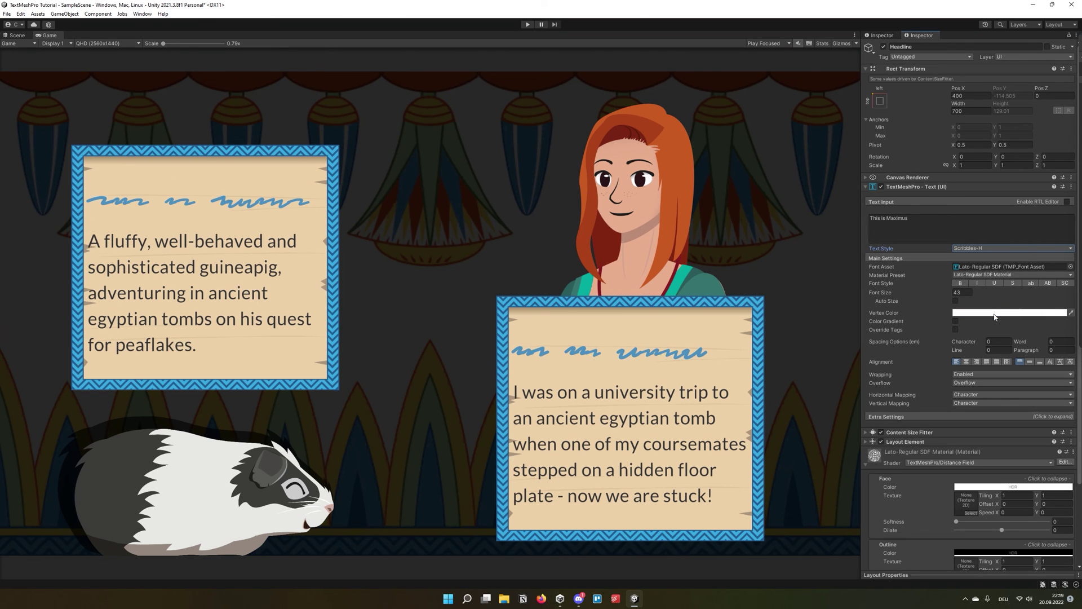
click(995, 247)
click(991, 333)
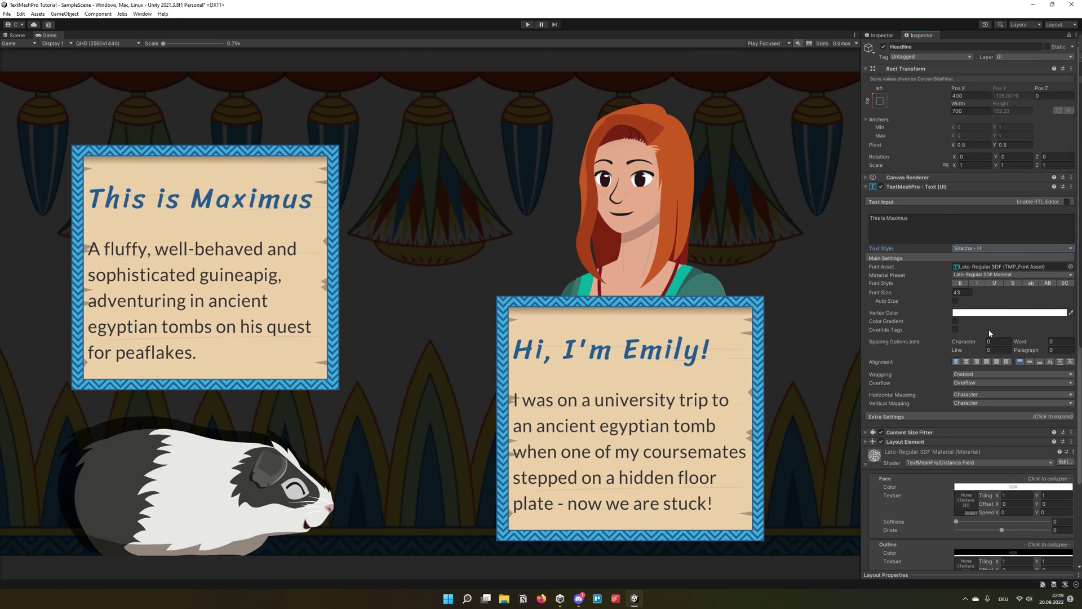
click(979, 250)
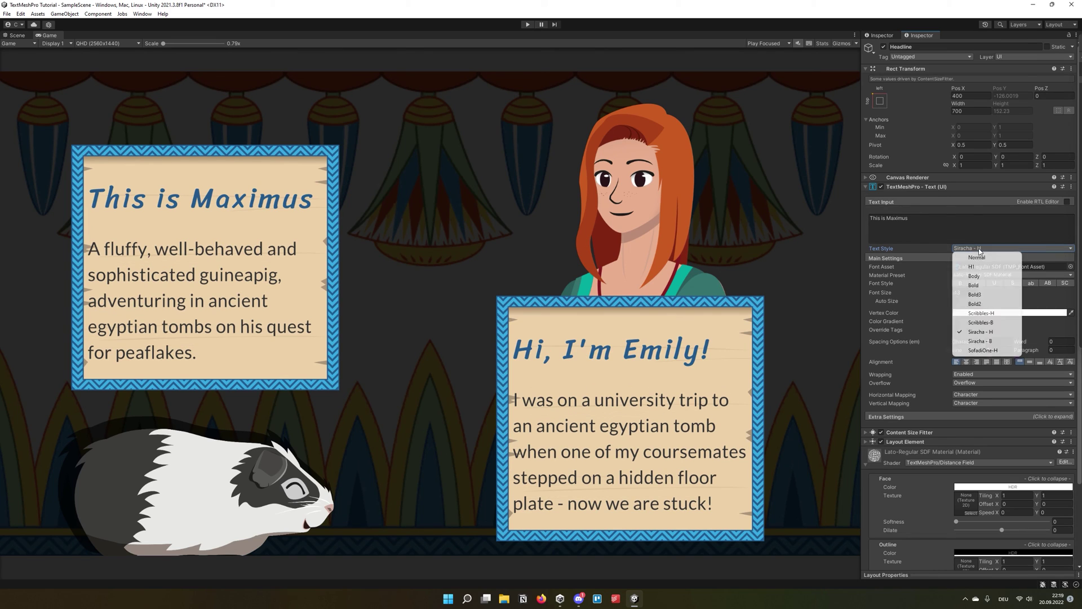
click(1000, 349)
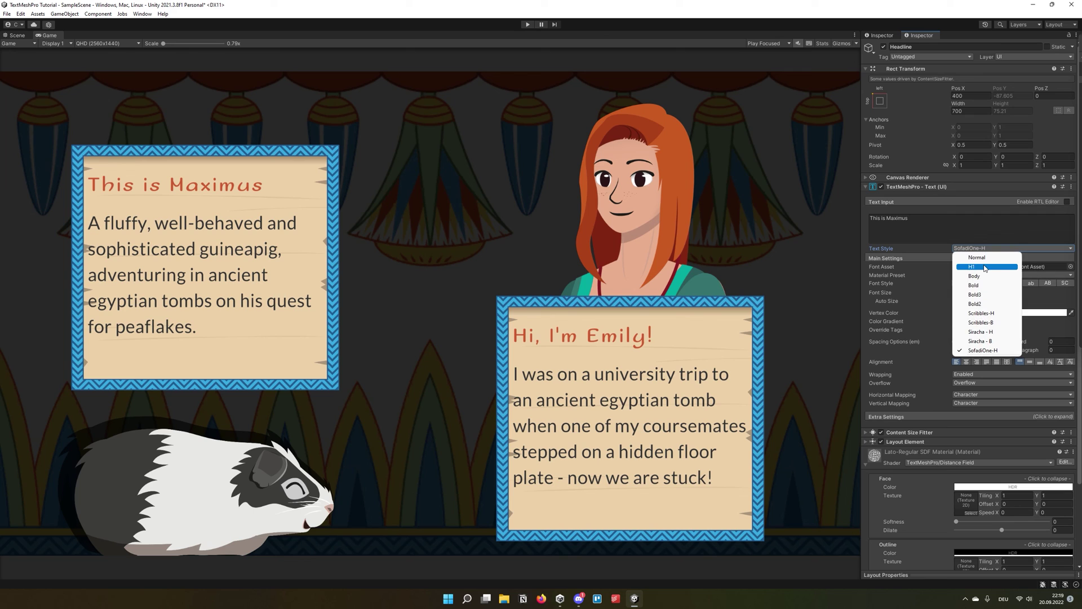
click(984, 267)
click(997, 249)
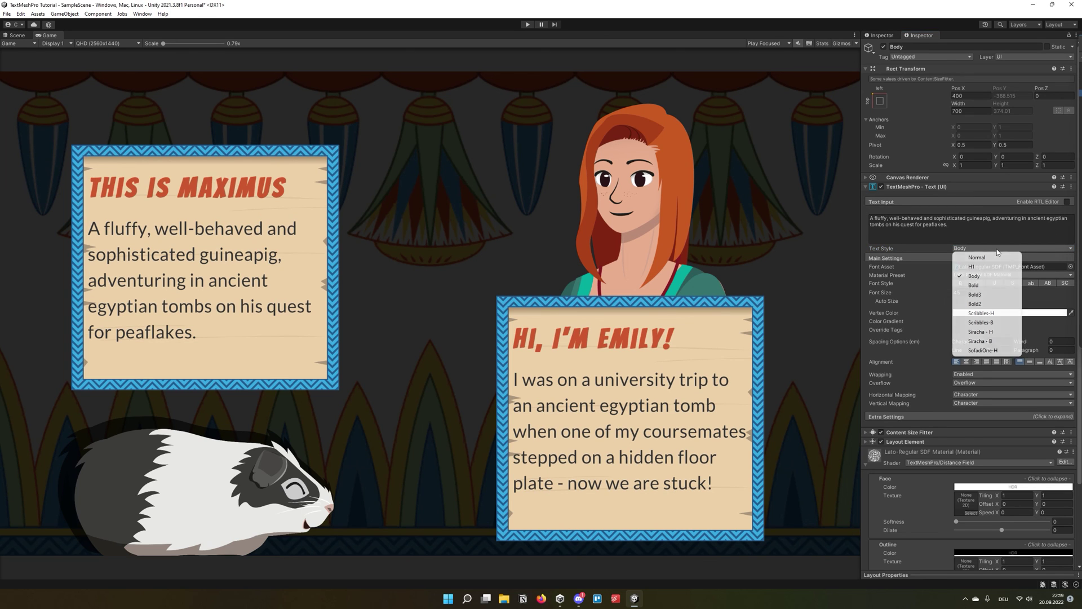